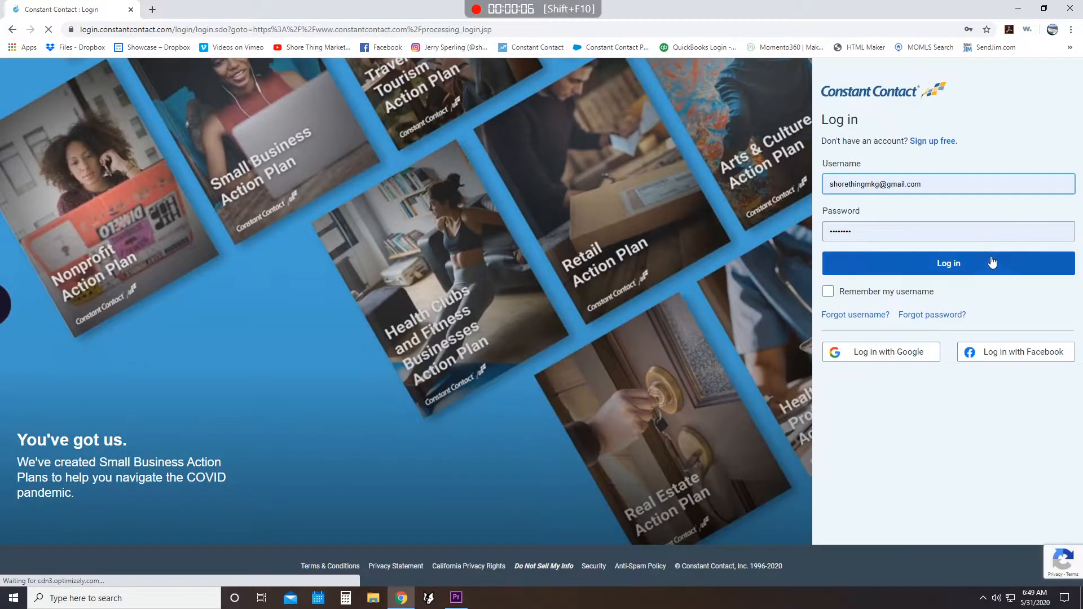
- Look over the file library and browse the available app integrations
click(993, 263)
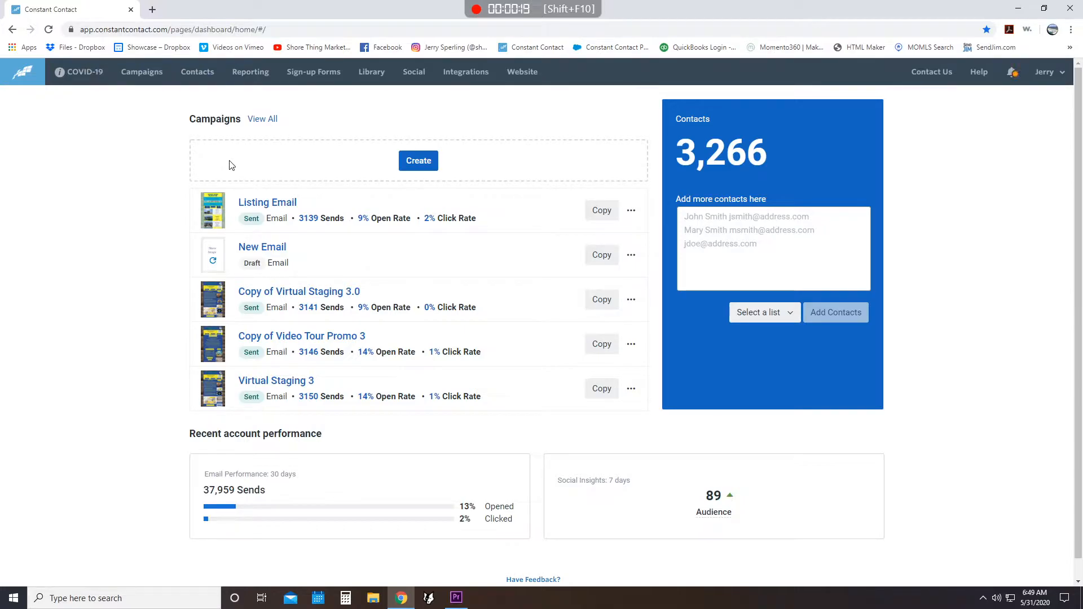
click(371, 83)
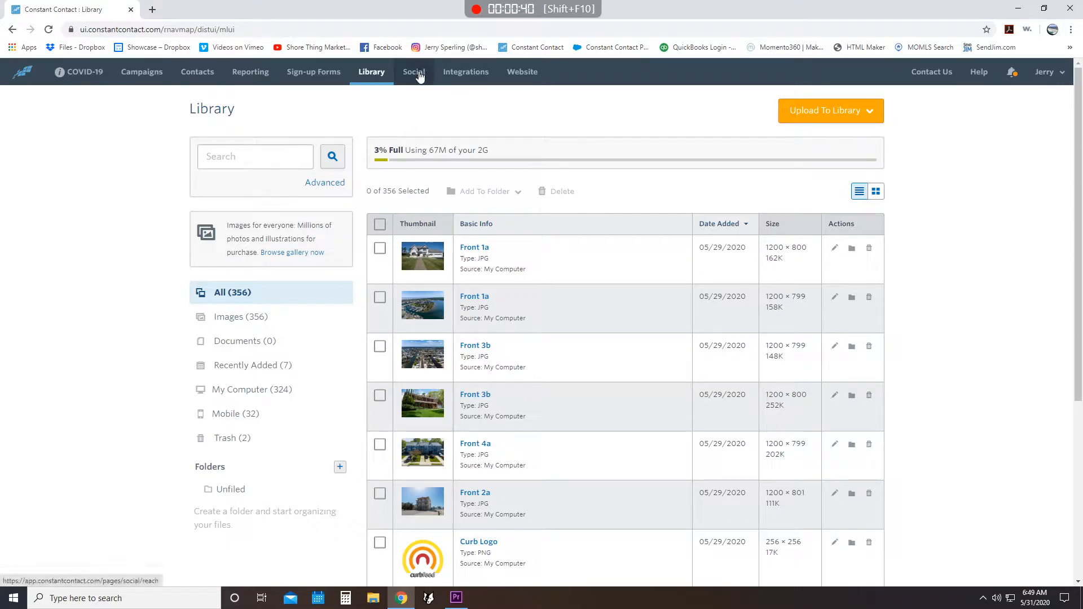
click(478, 82)
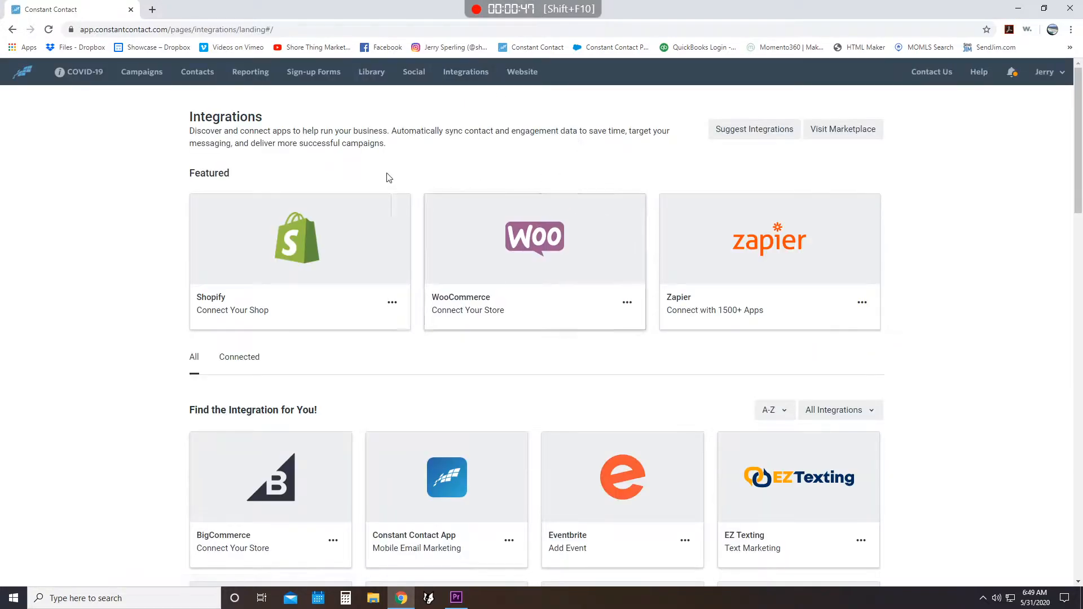
scroll(319, 212, down, 4)
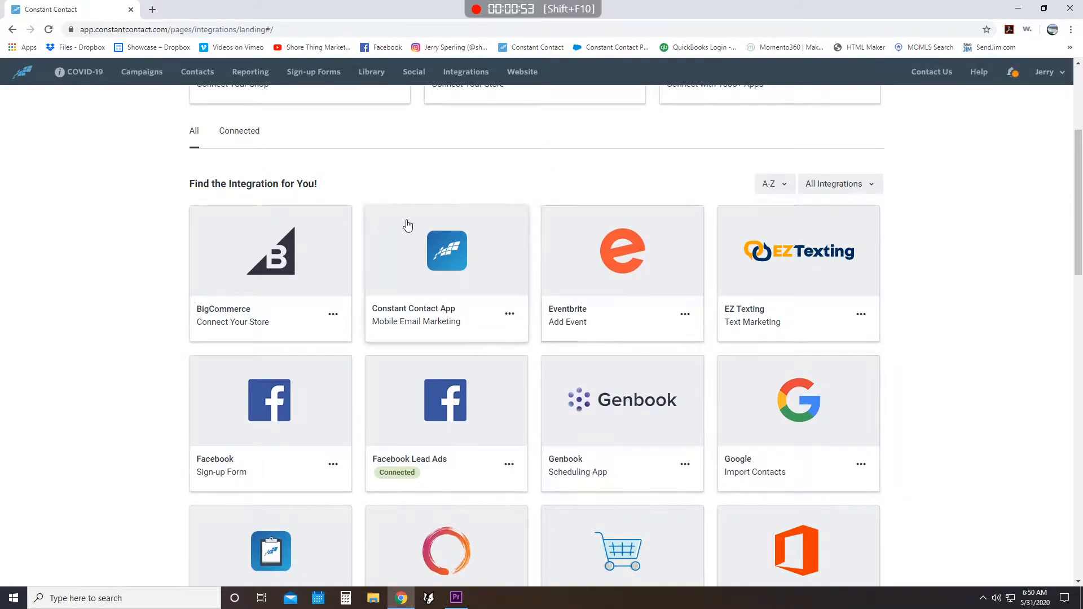
scroll(767, 321, down, 4)
scroll(767, 320, down, 4)
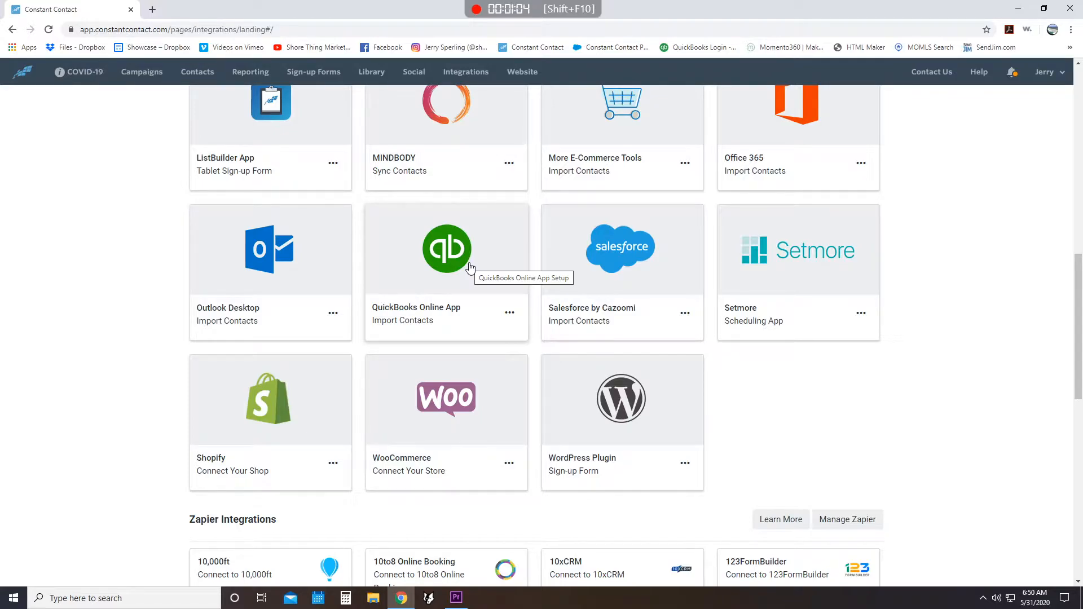
scroll(471, 248, up, 12)
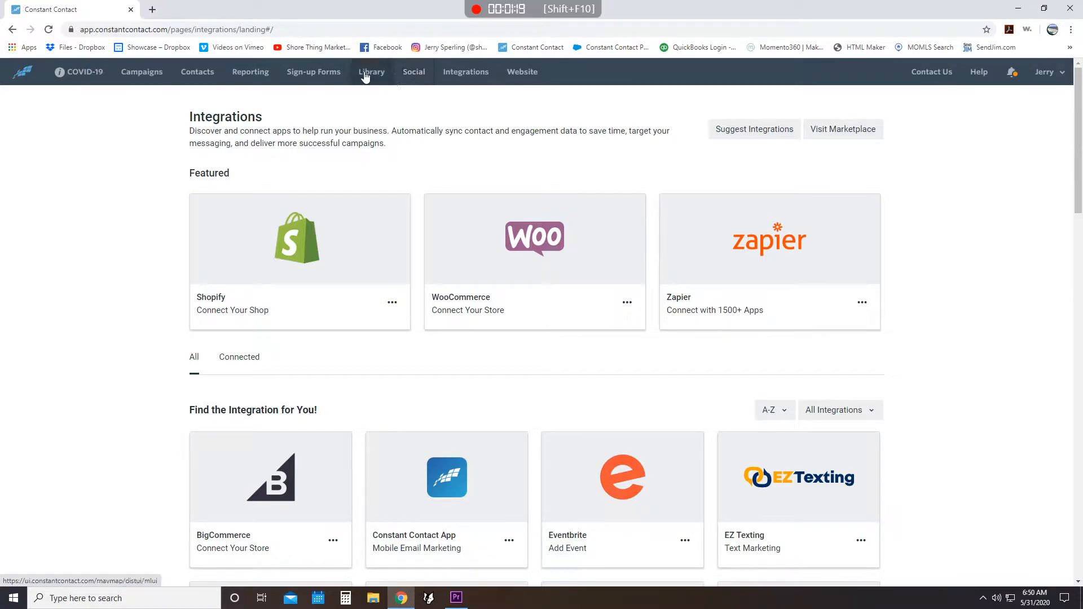
- View the sign-up forms, and examine the email reporting overview and trends for the past 30 days
click(303, 73)
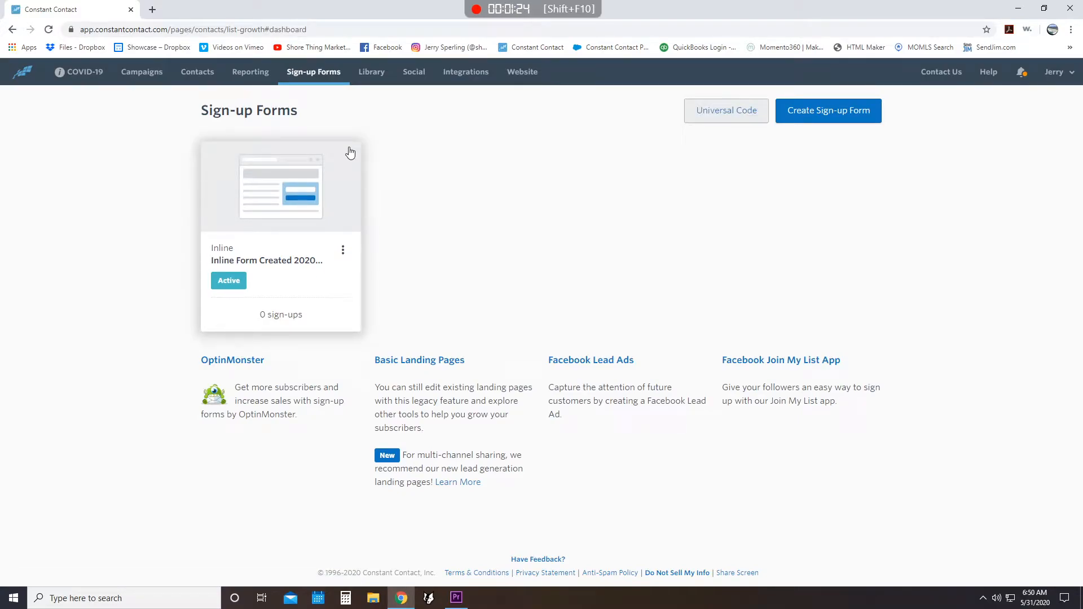
click(251, 72)
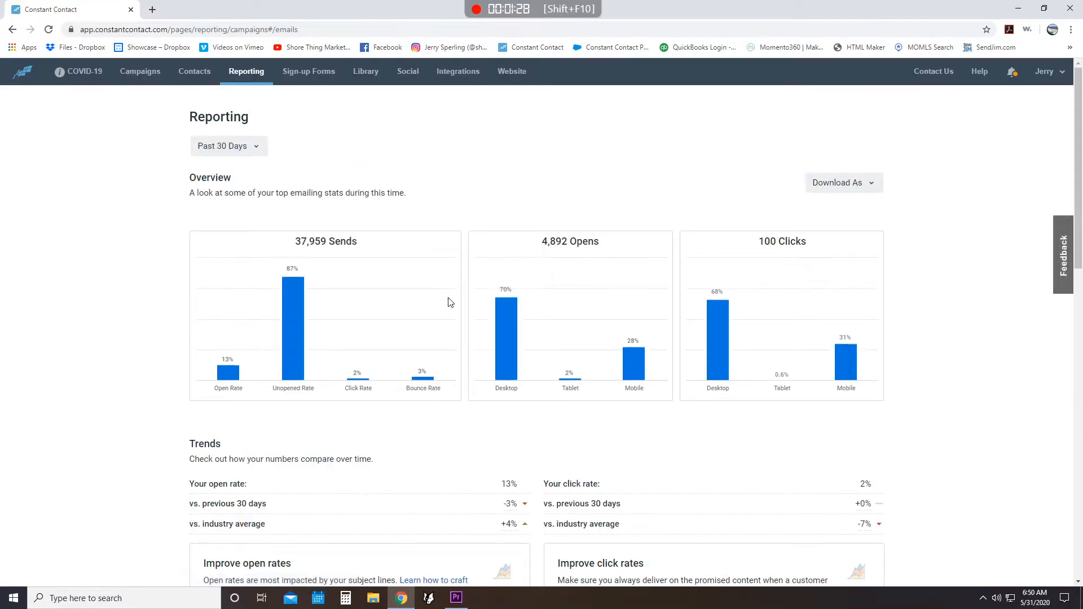
scroll(407, 259, down, 3)
scroll(567, 226, up, 3)
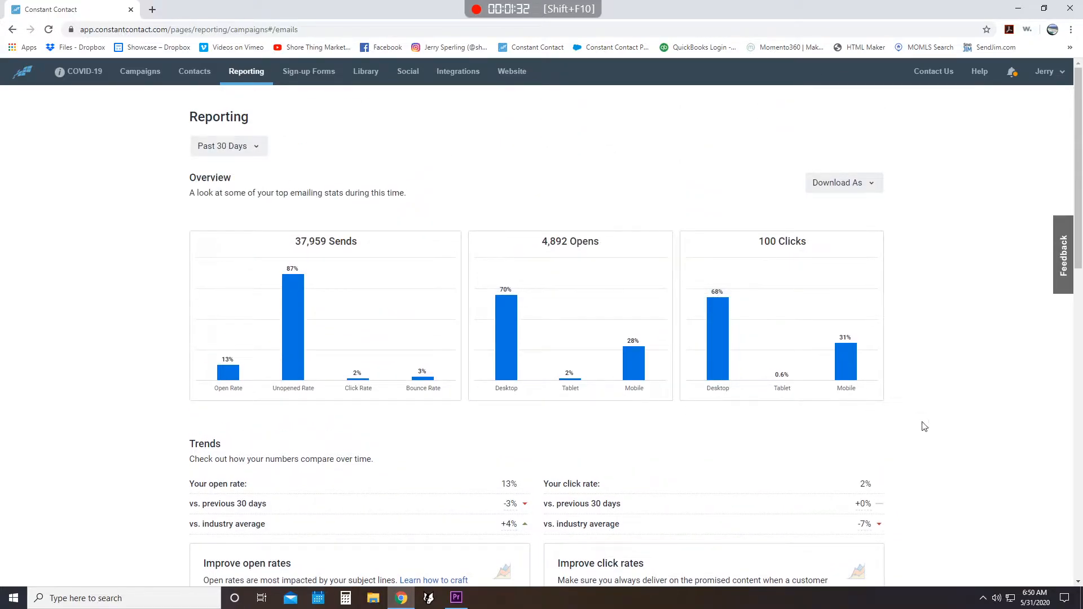
scroll(979, 346, down, 3)
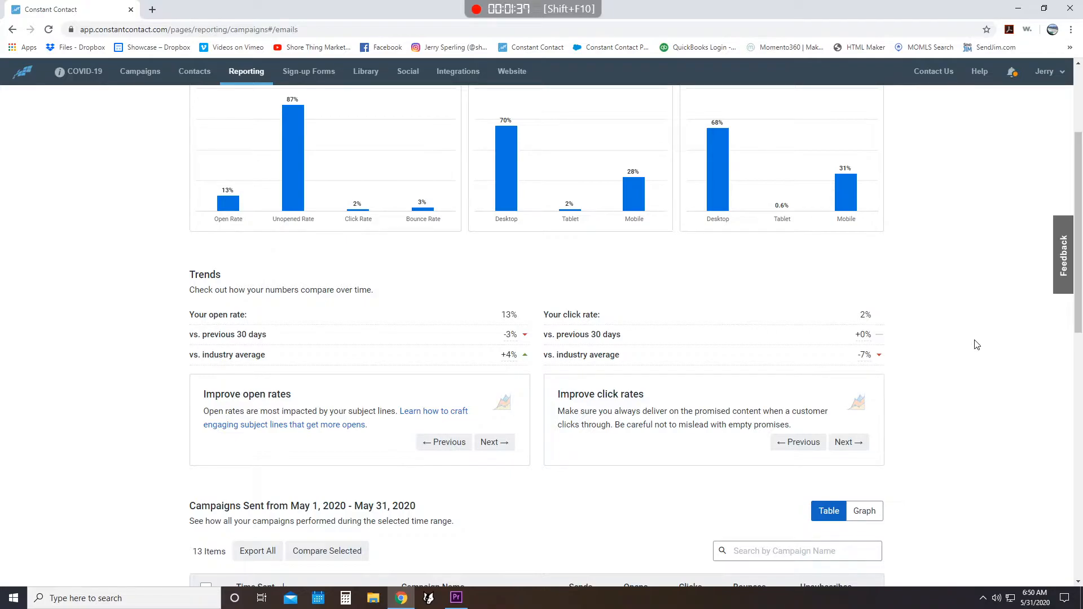
scroll(977, 345, up, 3)
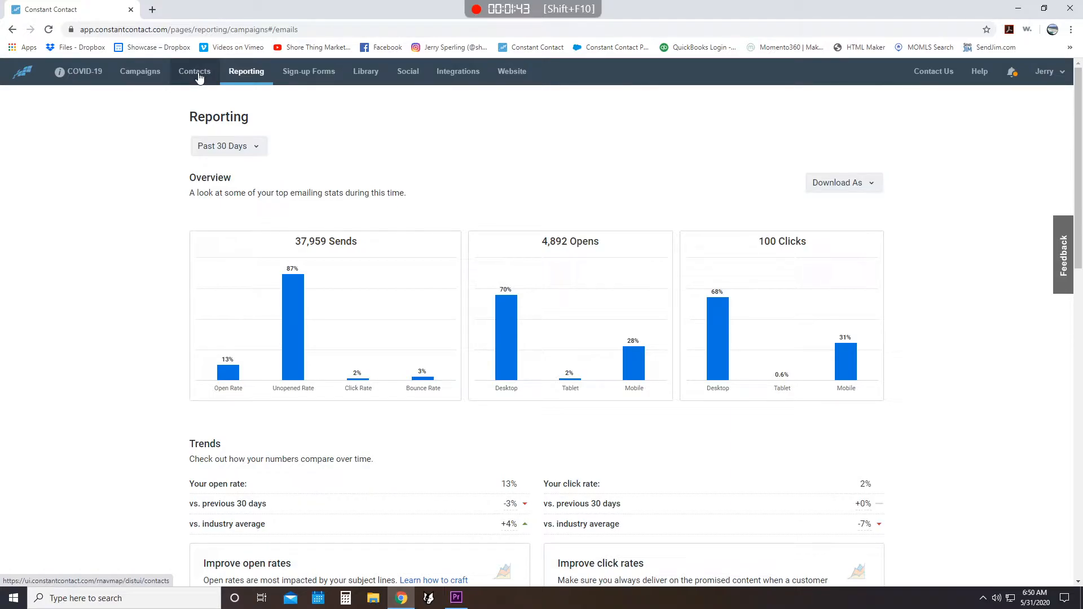
- Create a new campaign of type Email from the campaigns list
click(142, 74)
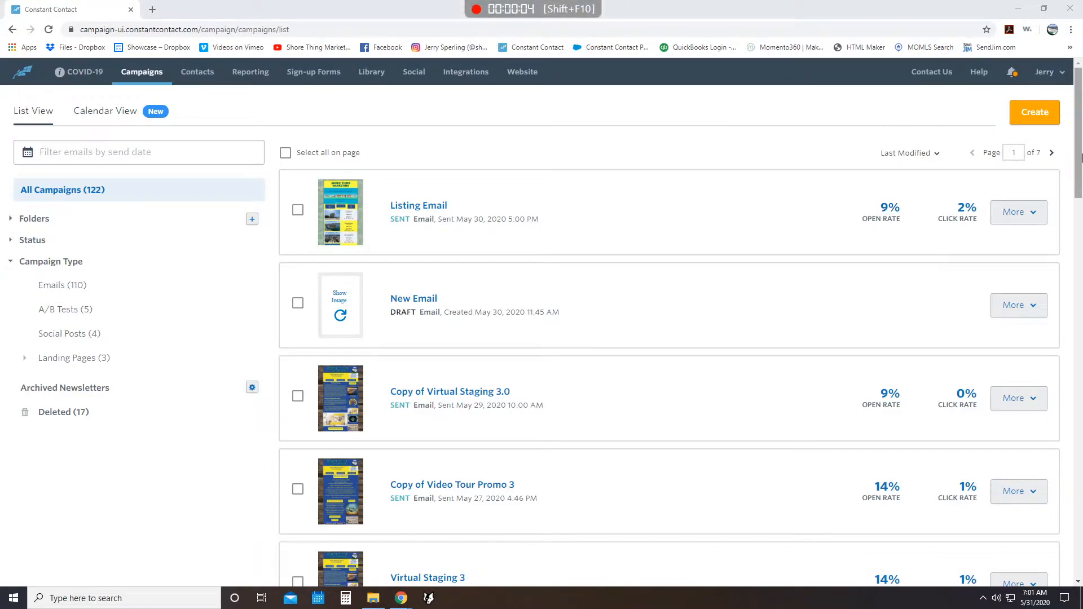
click(1051, 120)
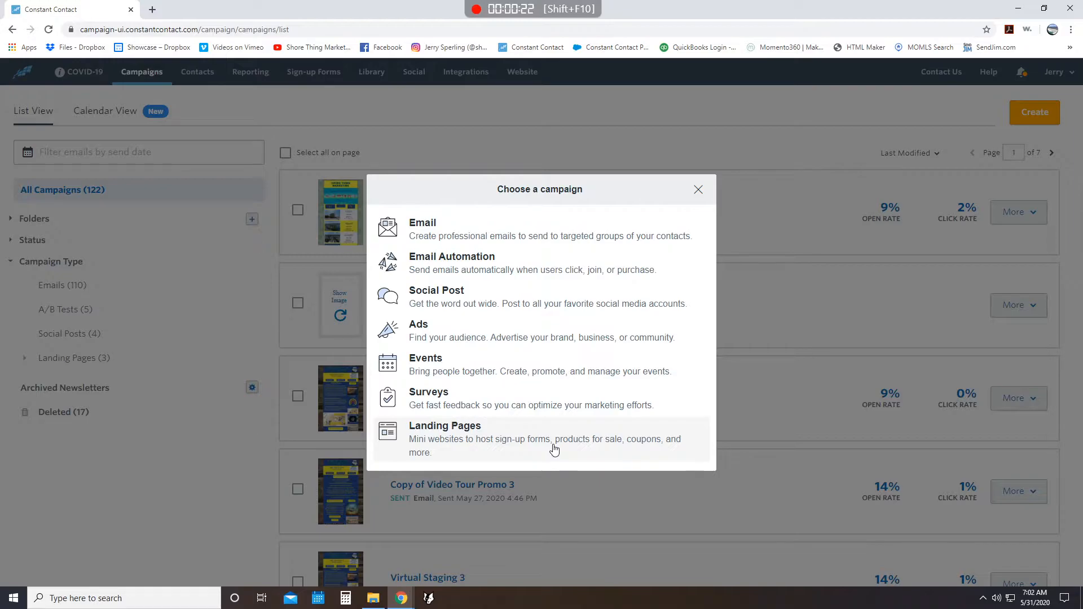
click(437, 227)
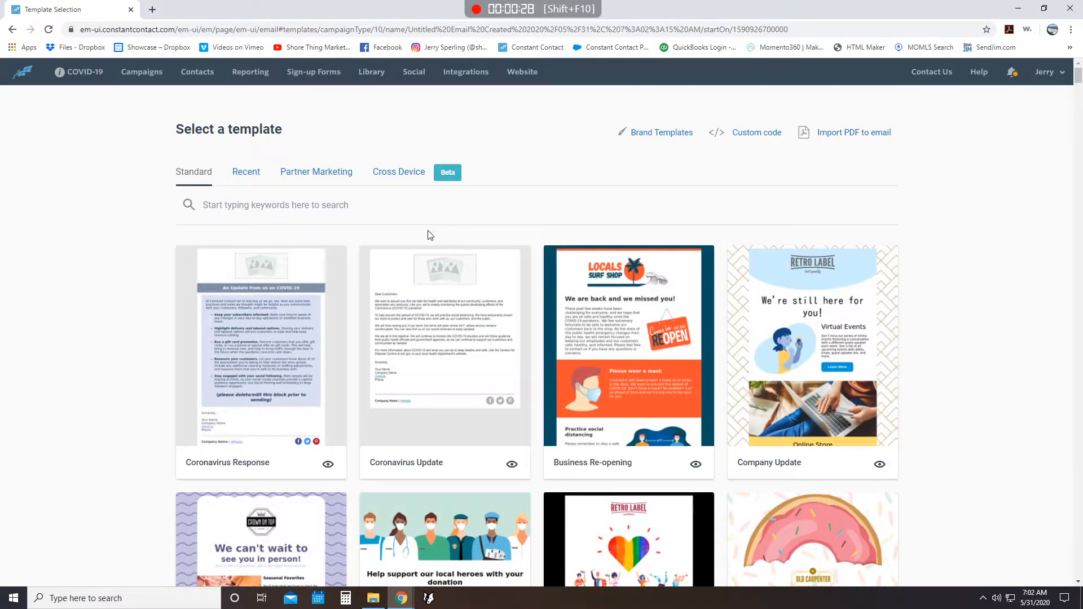
- Search the standard email templates for "real estate"
click(248, 209)
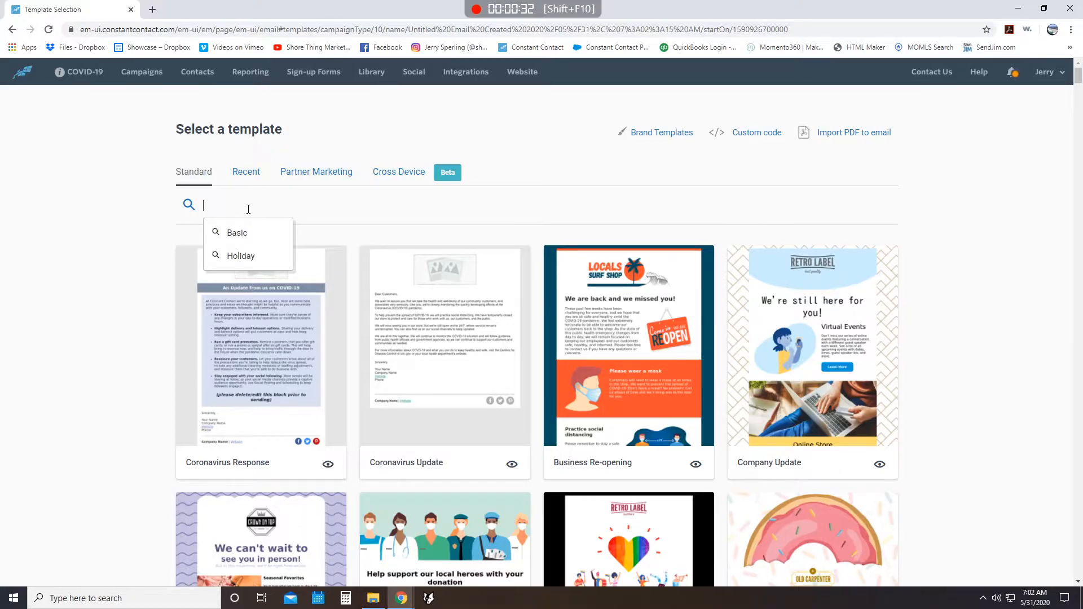
text(real estate)
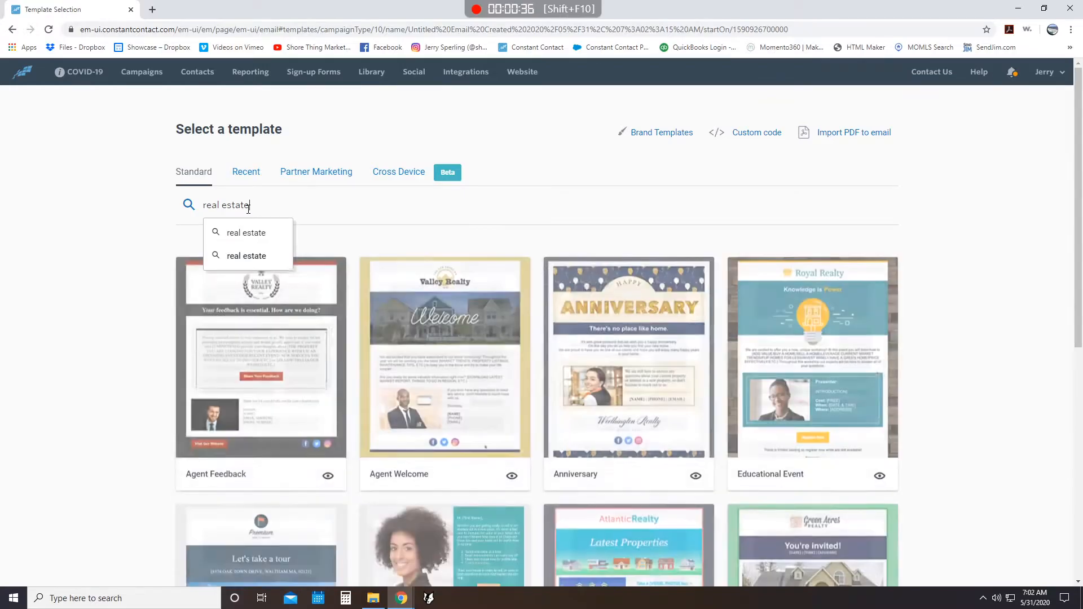
key(Return)
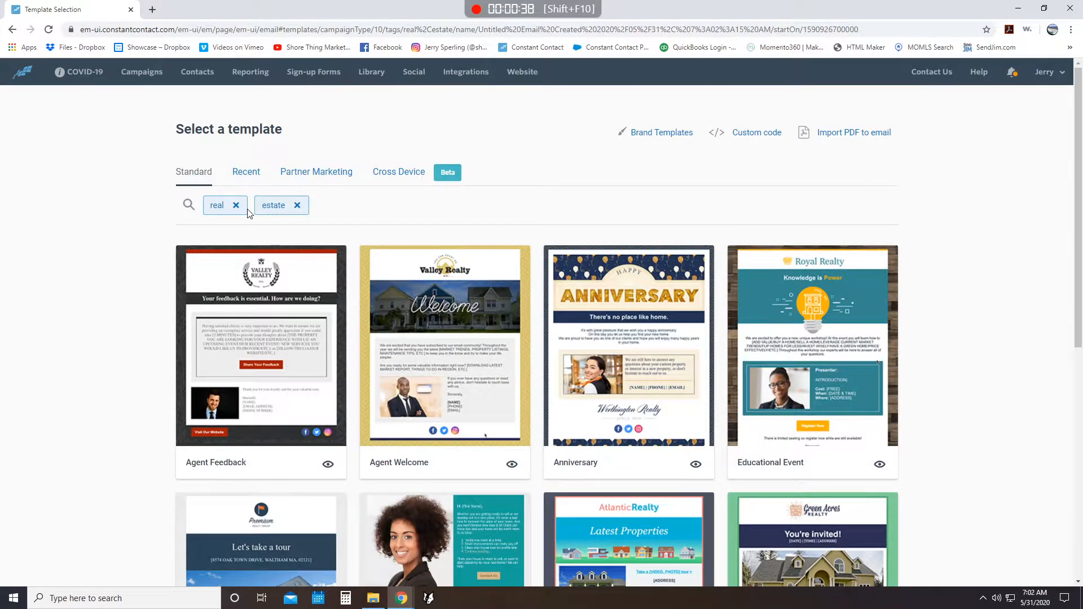
- Browse the matching real estate templates and choose the Multiple Listings template for the email
scroll(608, 260, down, 3)
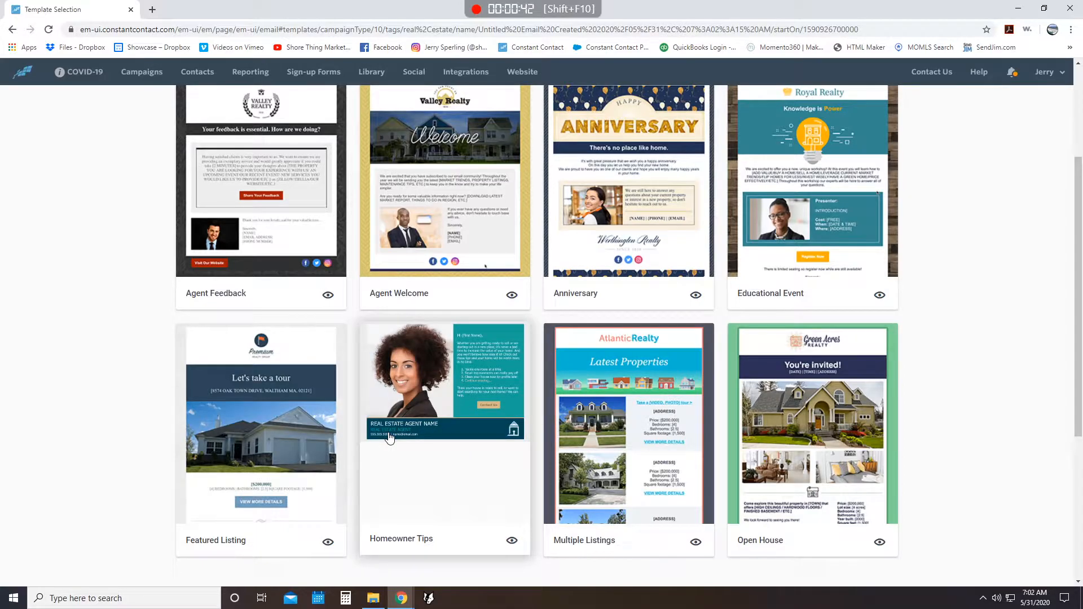
scroll(835, 536, down, 2)
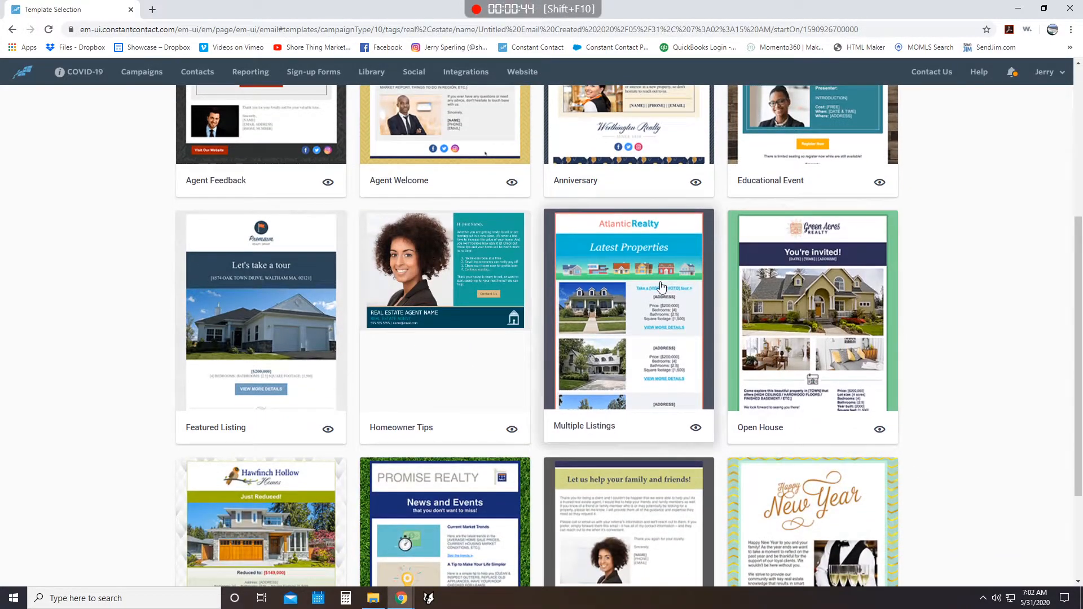
scroll(503, 319, down, 2)
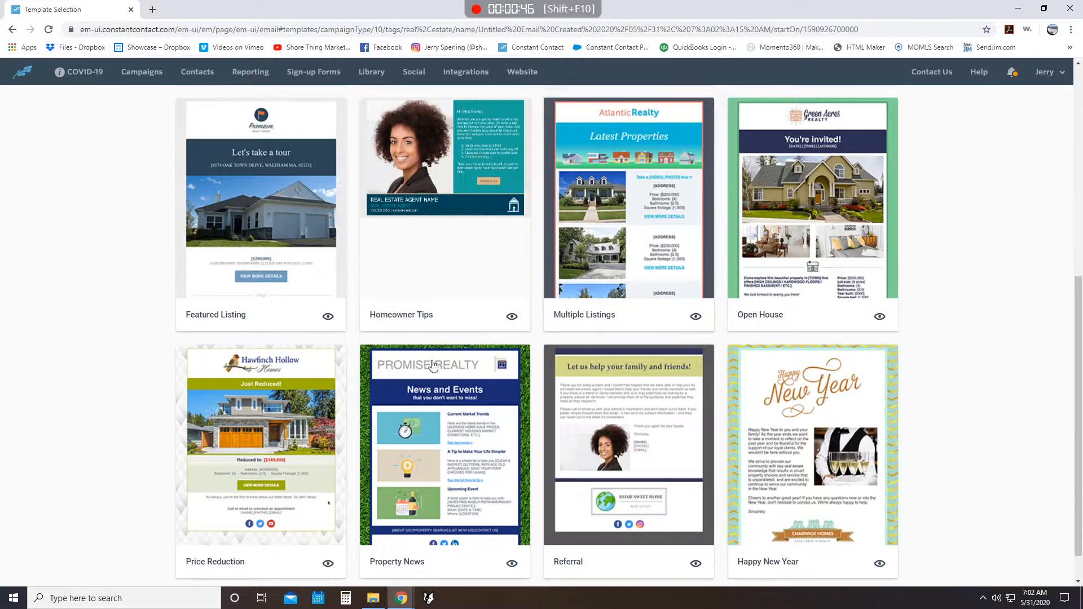
scroll(189, 403, down, 1)
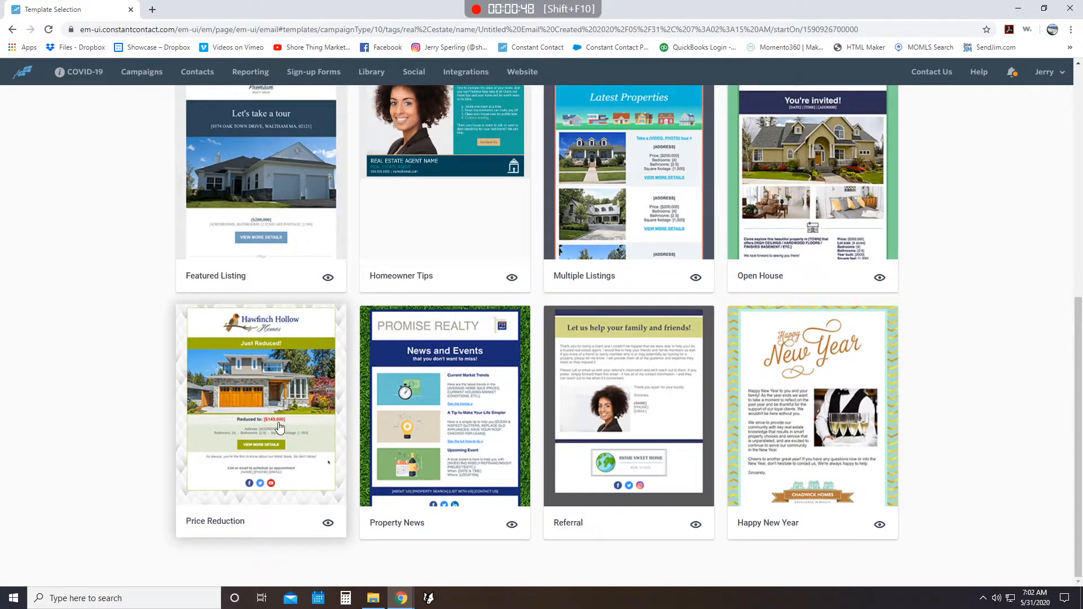
scroll(550, 411, up, 5)
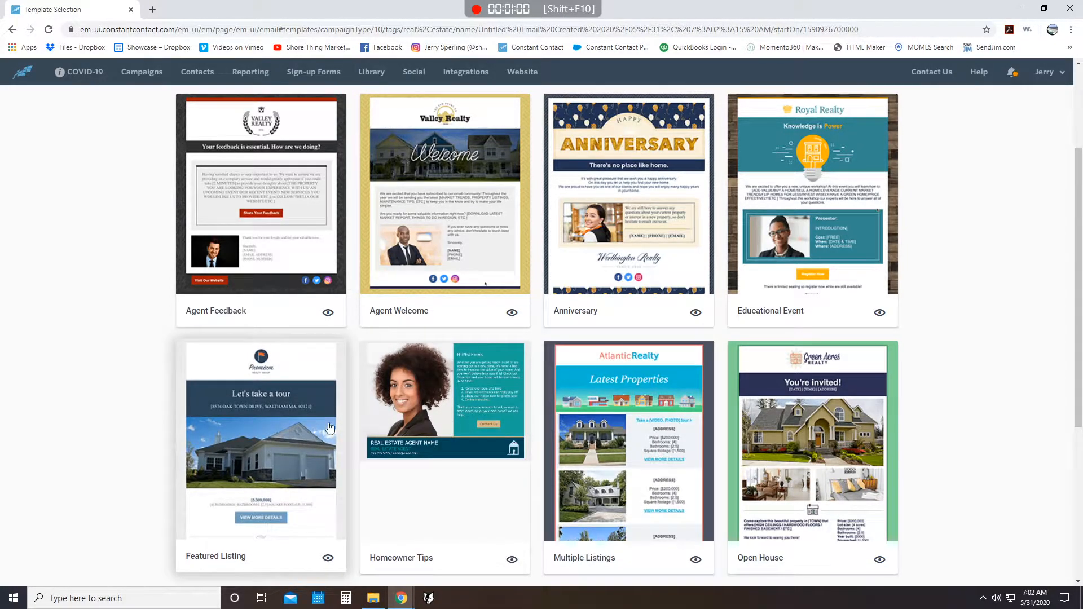
click(642, 420)
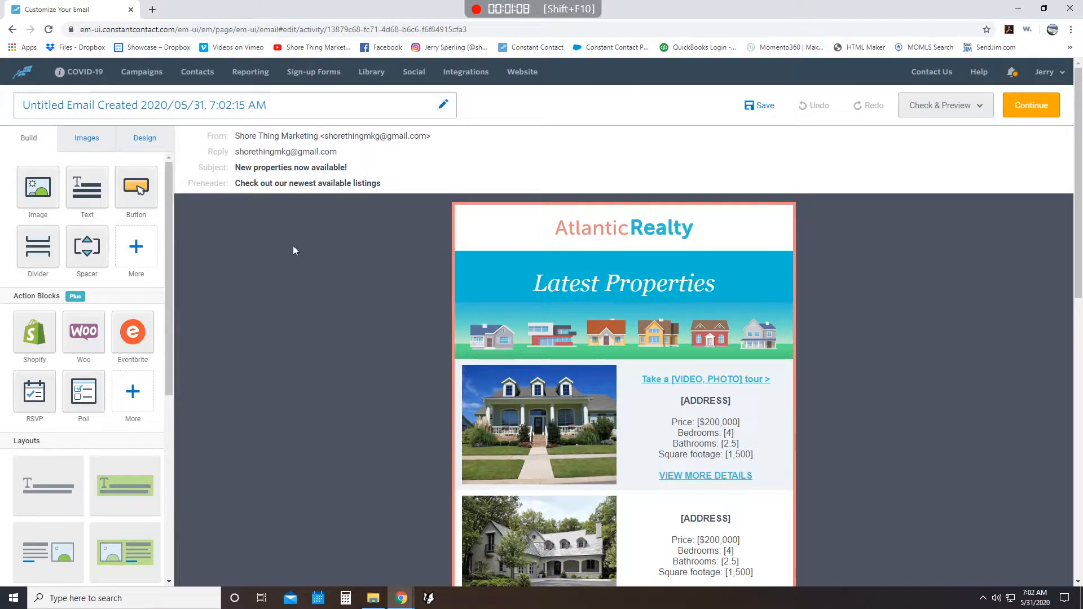
- Review the subject, preheader and From Name fields in the email settings
click(270, 171)
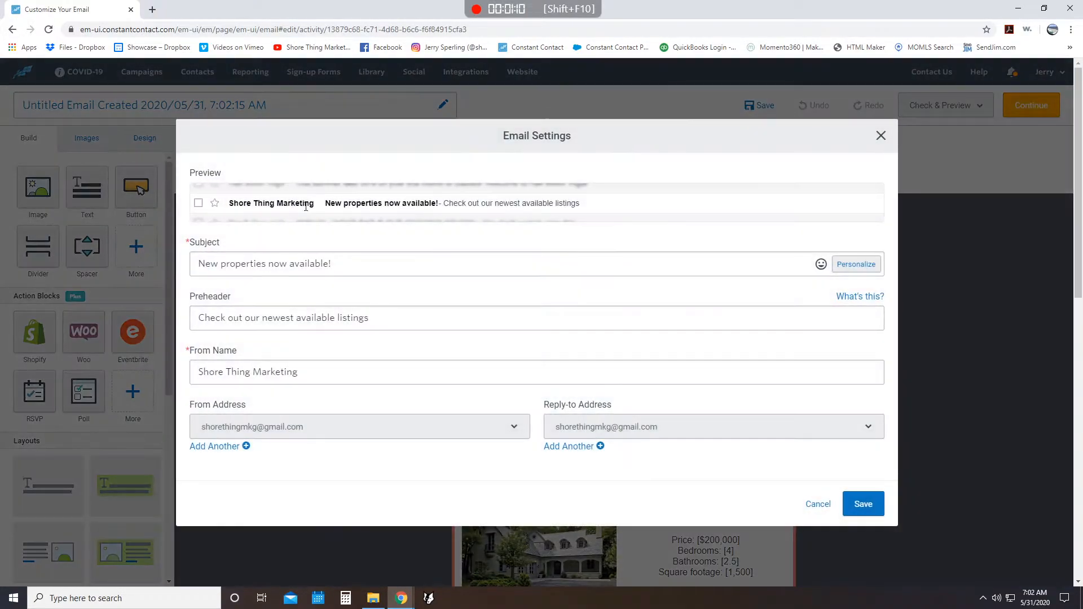
click(287, 265)
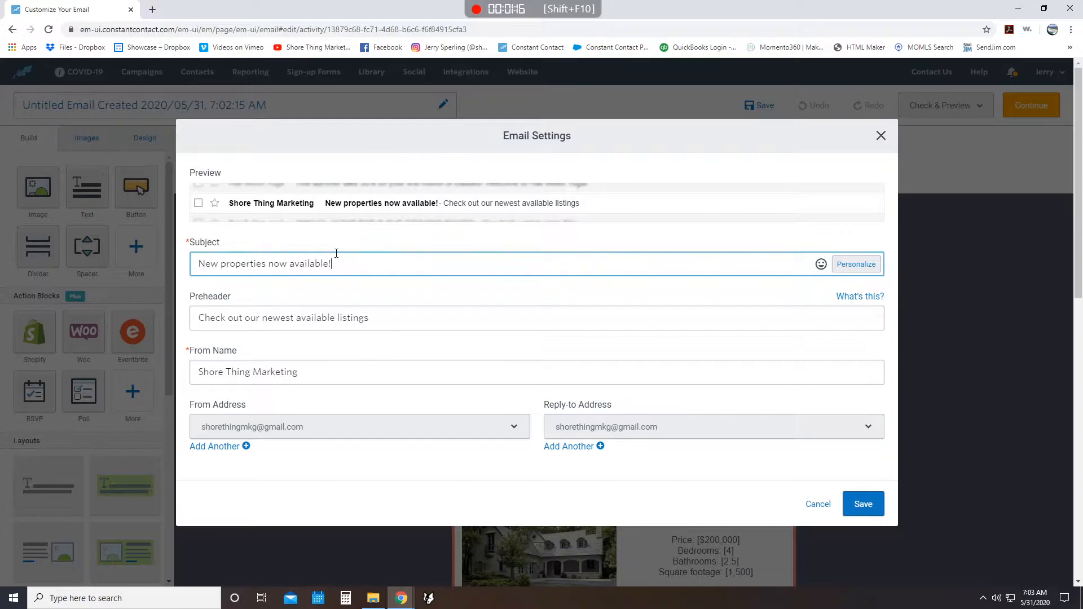
click(409, 316)
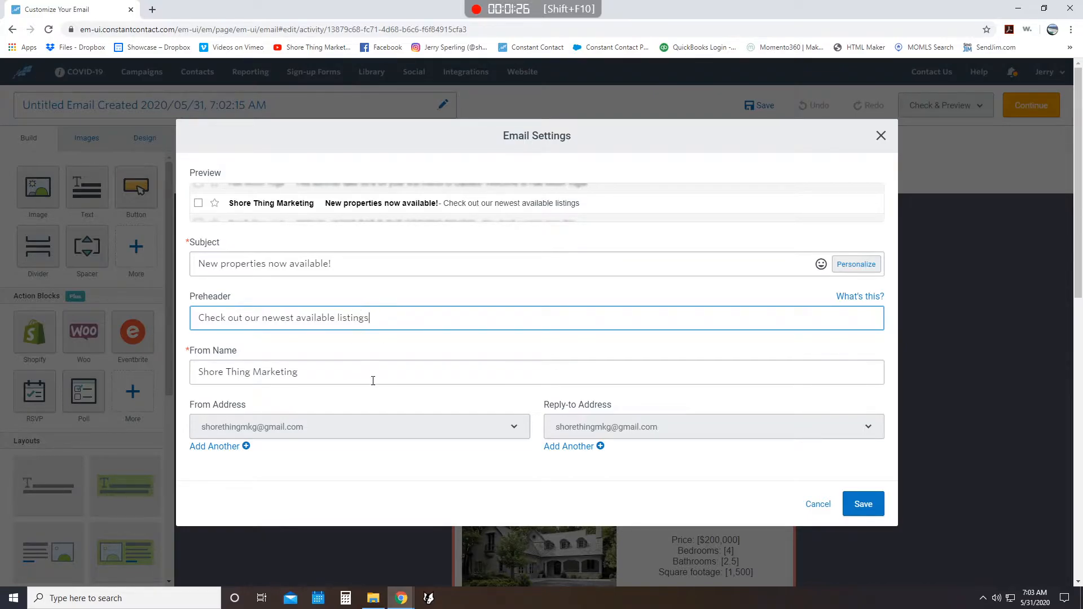
click(364, 372)
drag(363, 371, 168, 351)
click(168, 354)
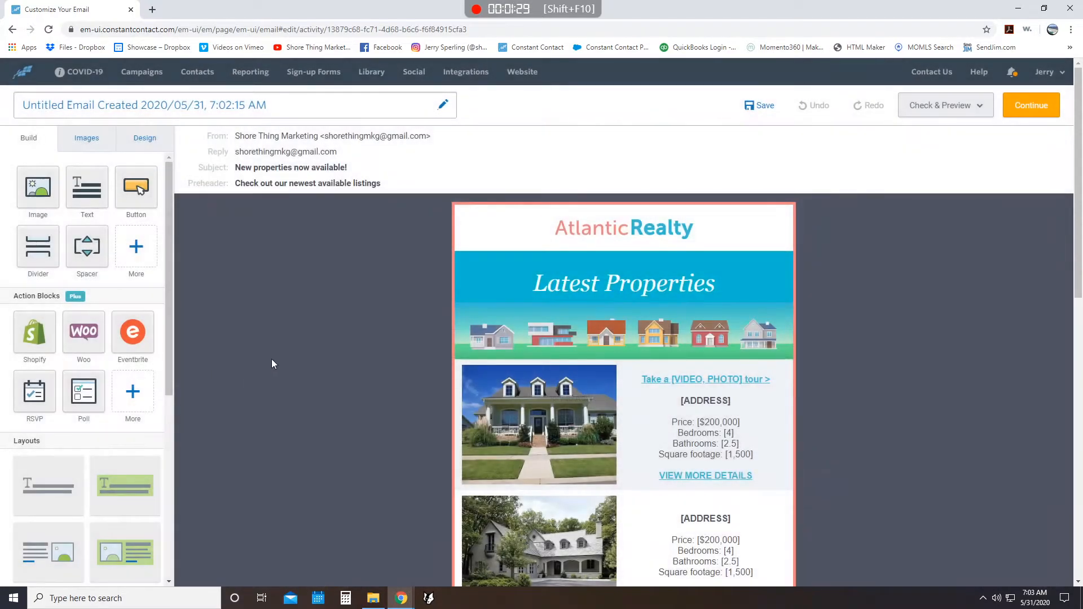
- Reopen the email settings and check the available From and Reply-to address options
click(389, 159)
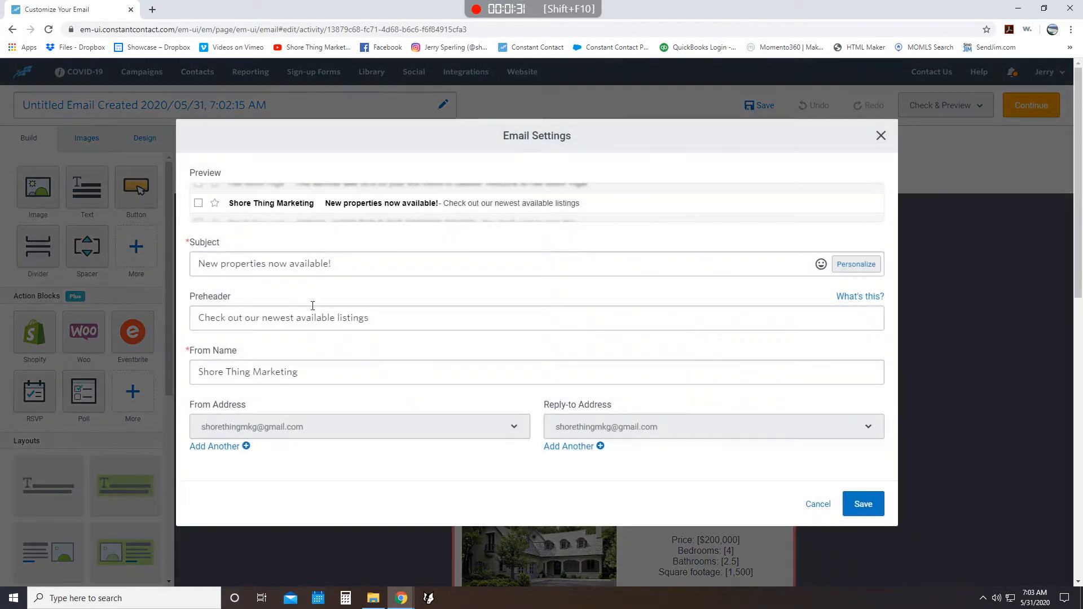
click(519, 433)
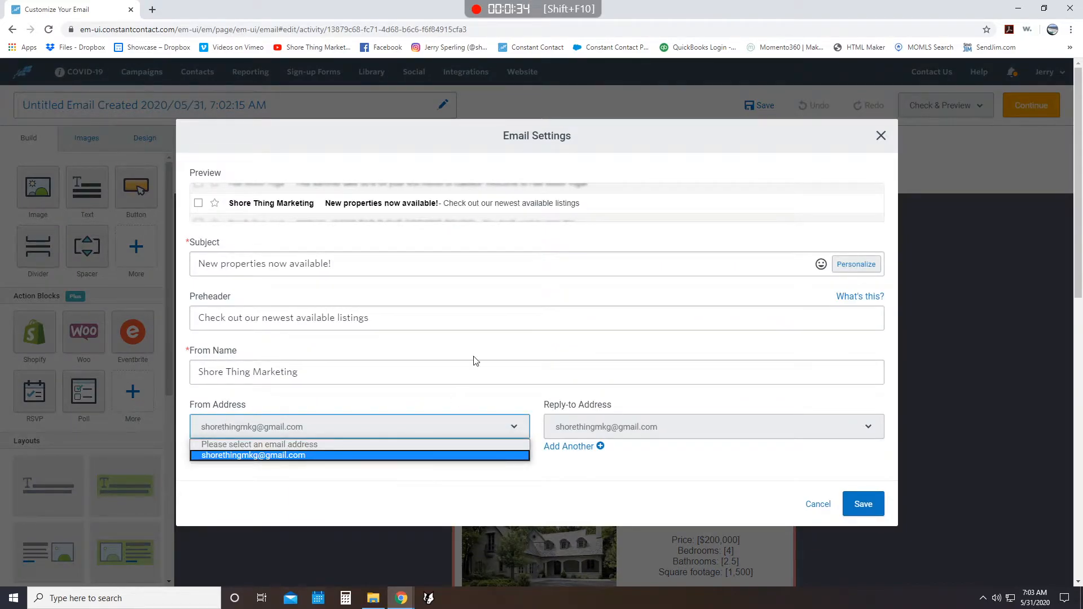
click(523, 368)
click(647, 426)
click(676, 387)
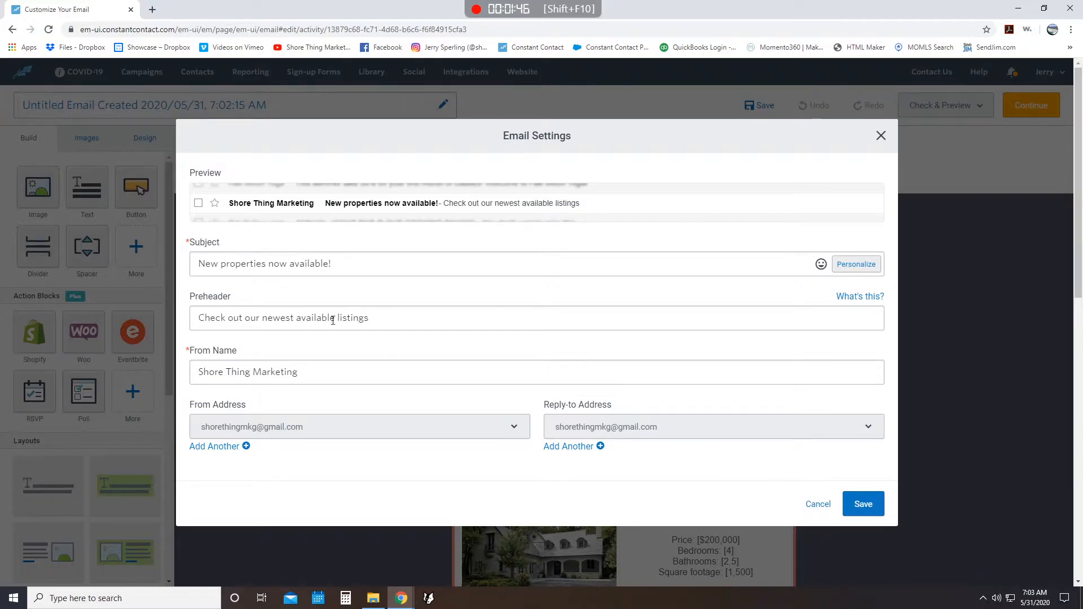
- Replace the email's subject with "Virtual Tours Available" and save the email settings
triple_click(329, 256)
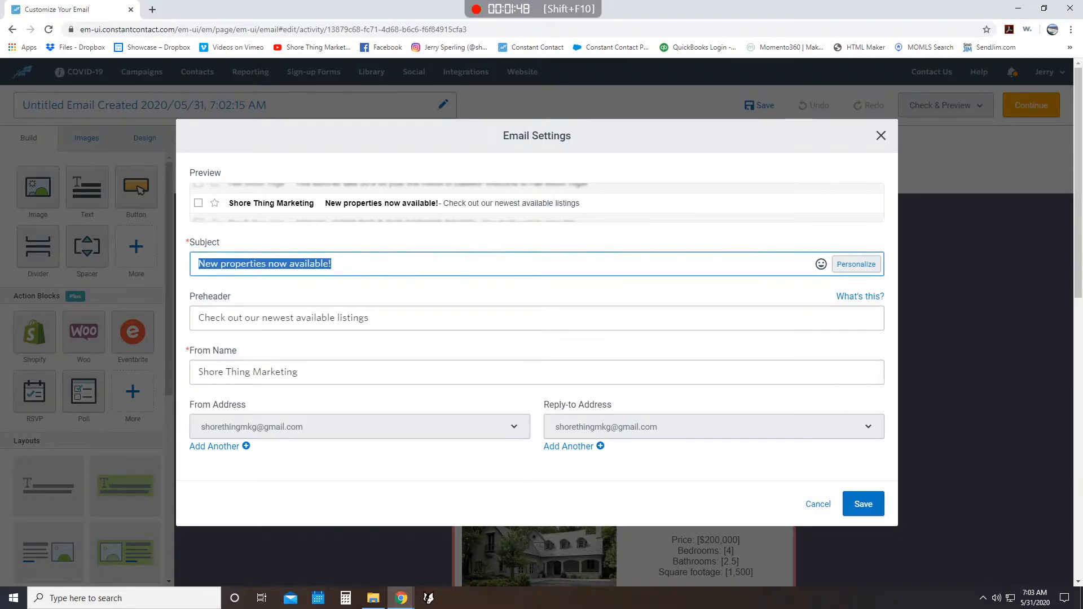
text(Virtual Toura)
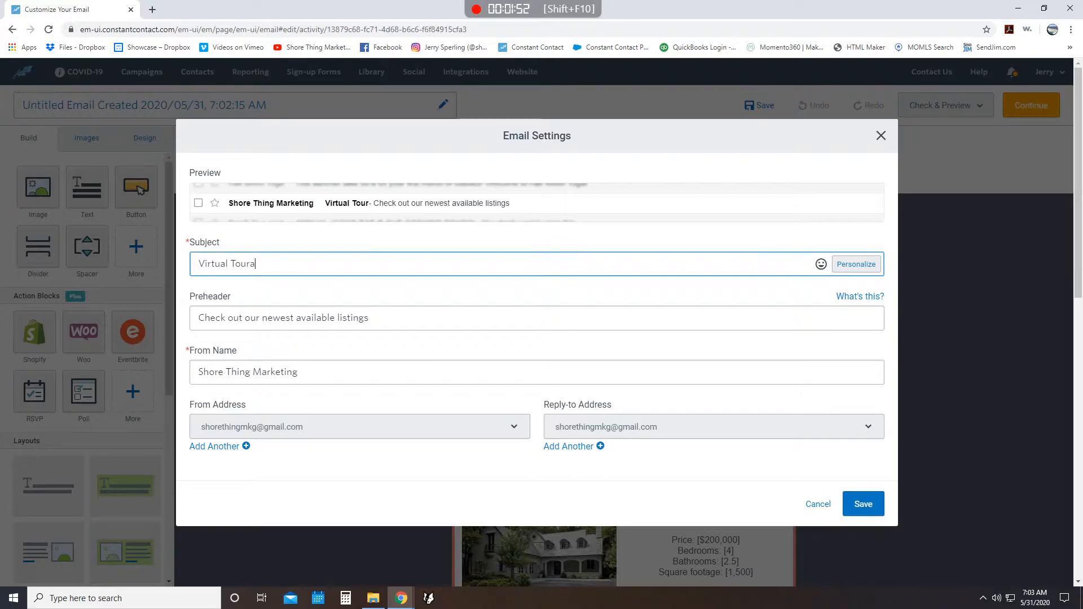
key(BackSpace)
text(s Ab)
key(BackSpace)
text(vailibl)
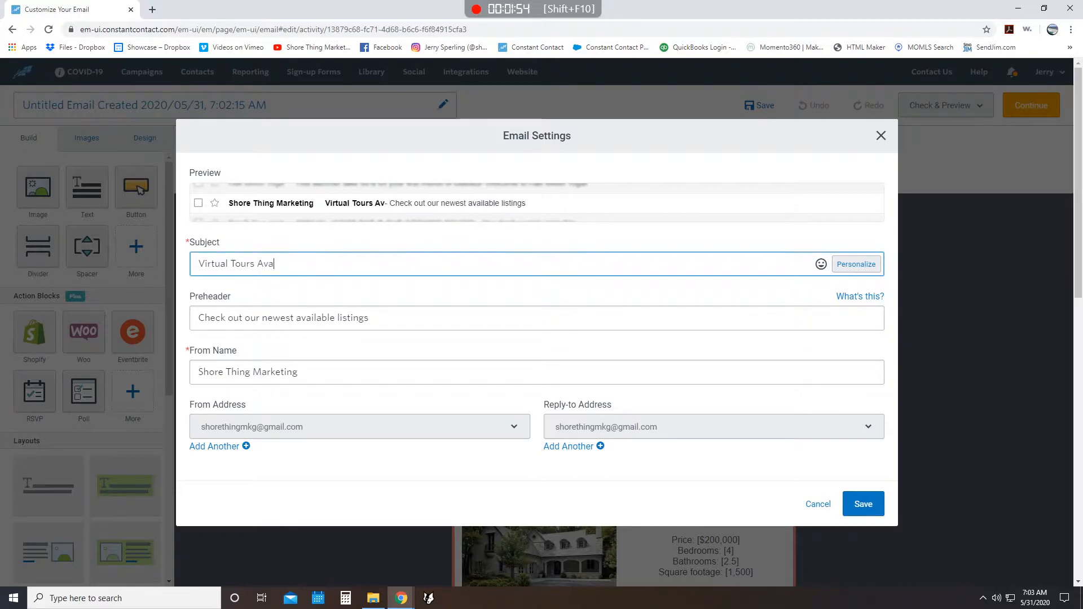
key(BackSpace)
key(BackSpace)
text(able)
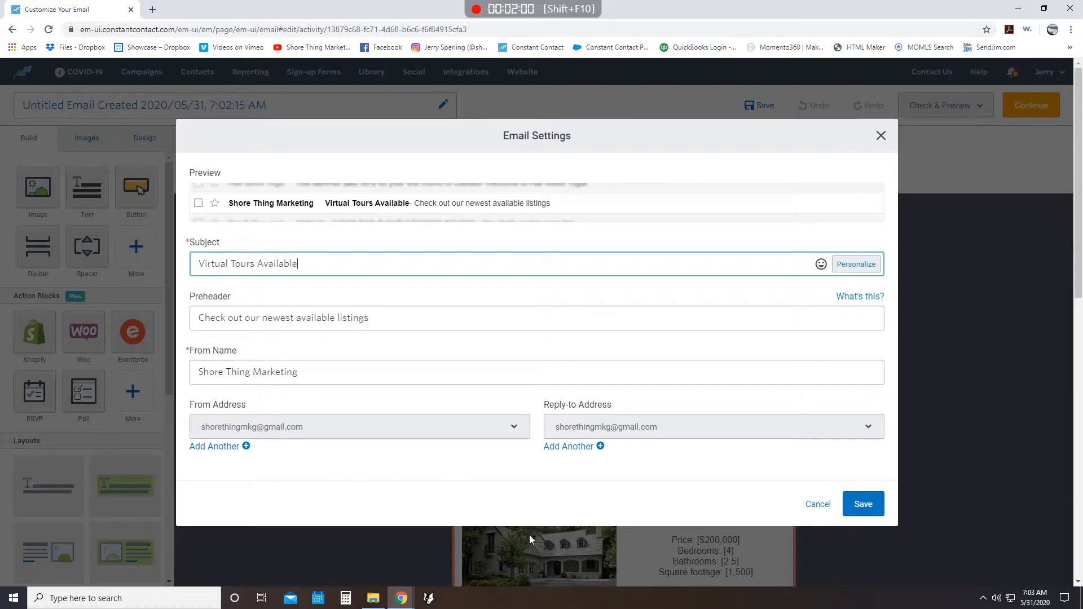
click(872, 501)
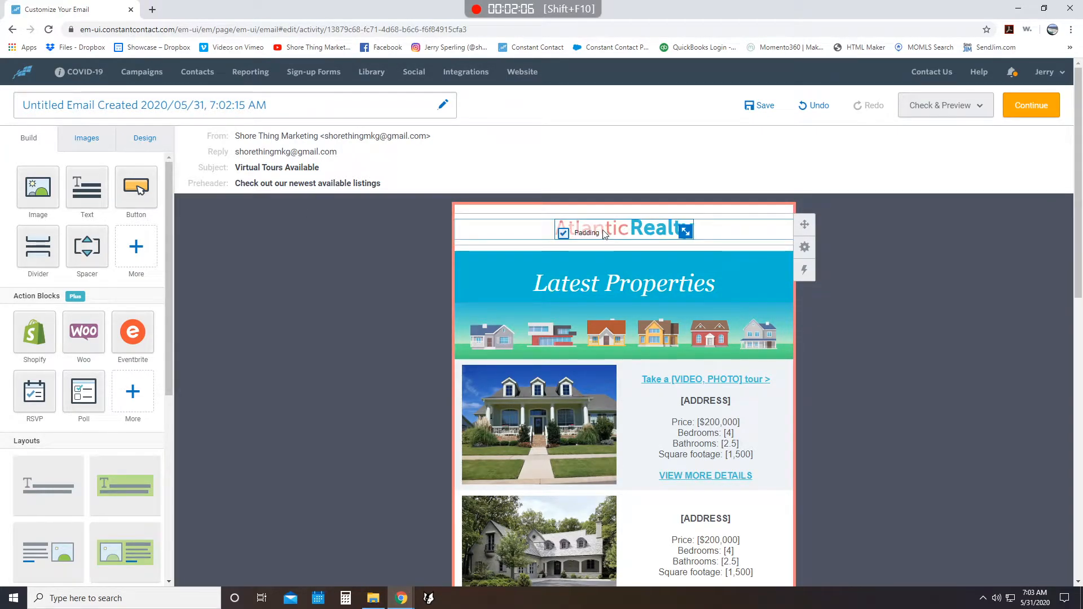
- Start replacing the Atlantic Realty header logo, search the image library for "logo" and choose Shore Thing Marketing logo.png
click(570, 230)
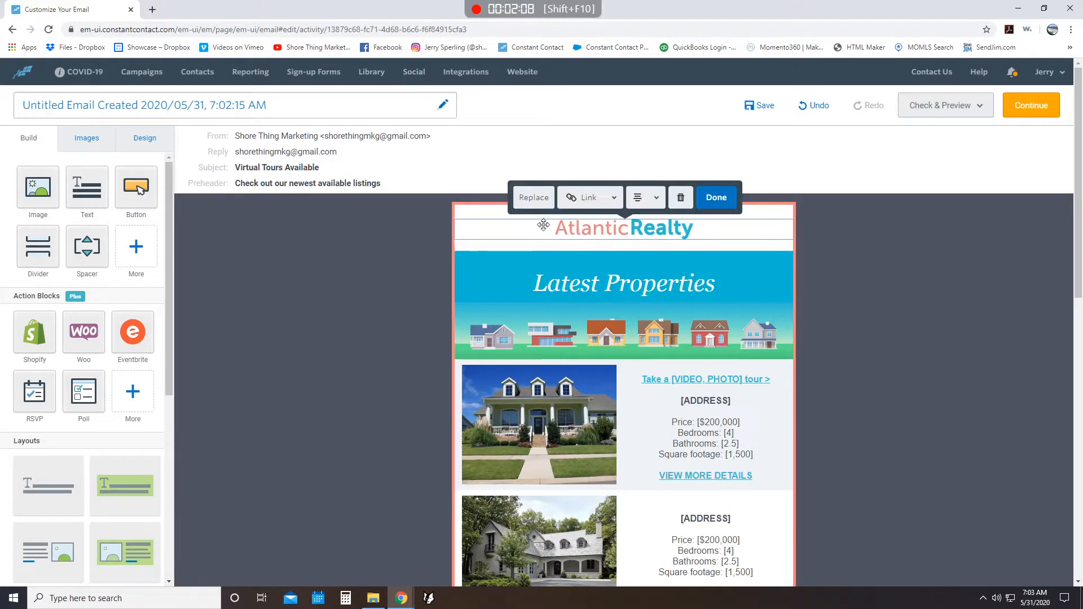
click(526, 196)
click(248, 133)
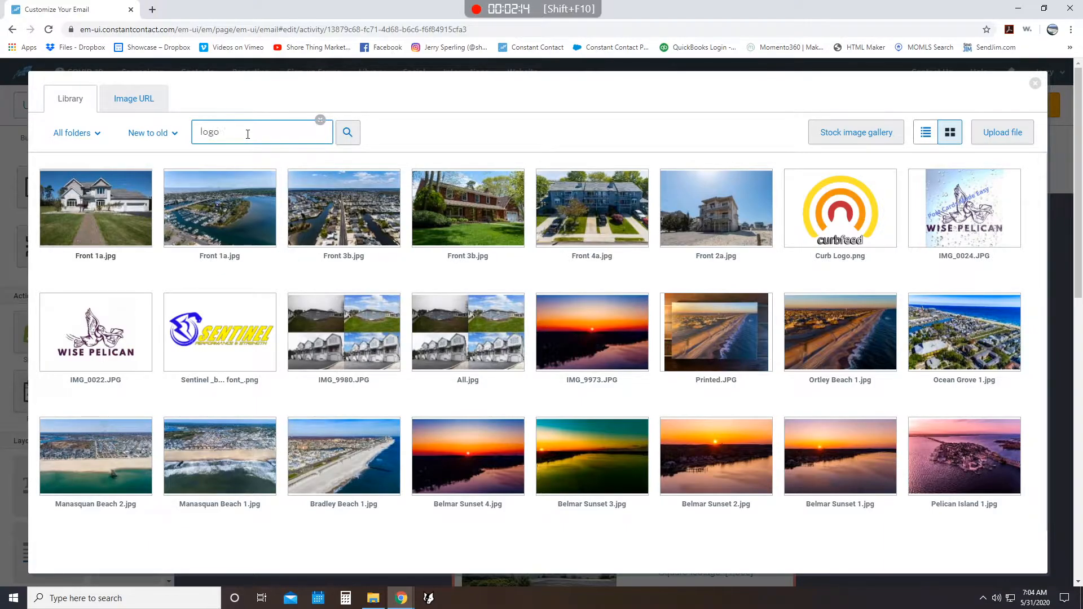
key(Return)
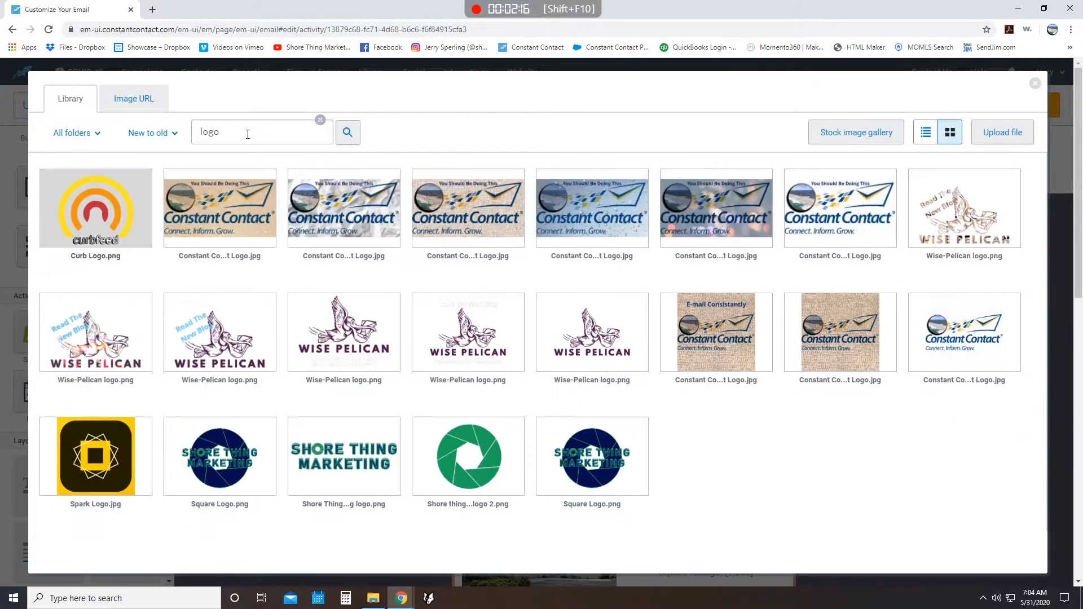
click(353, 466)
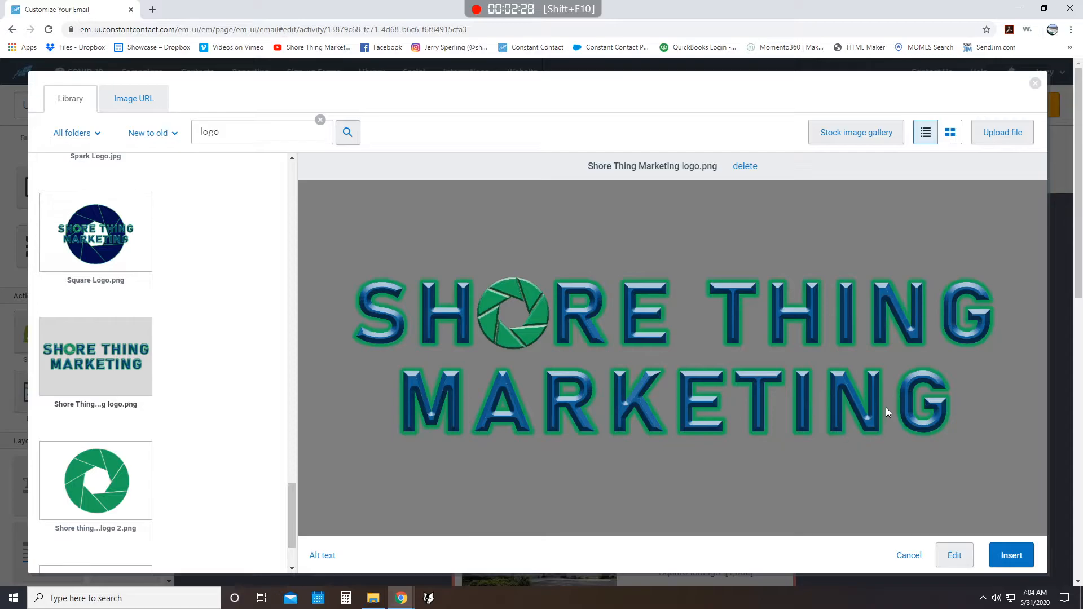
- Open the logo in the image editor, try the Peach and Desert duotone filters, and reset the filter to None
click(955, 555)
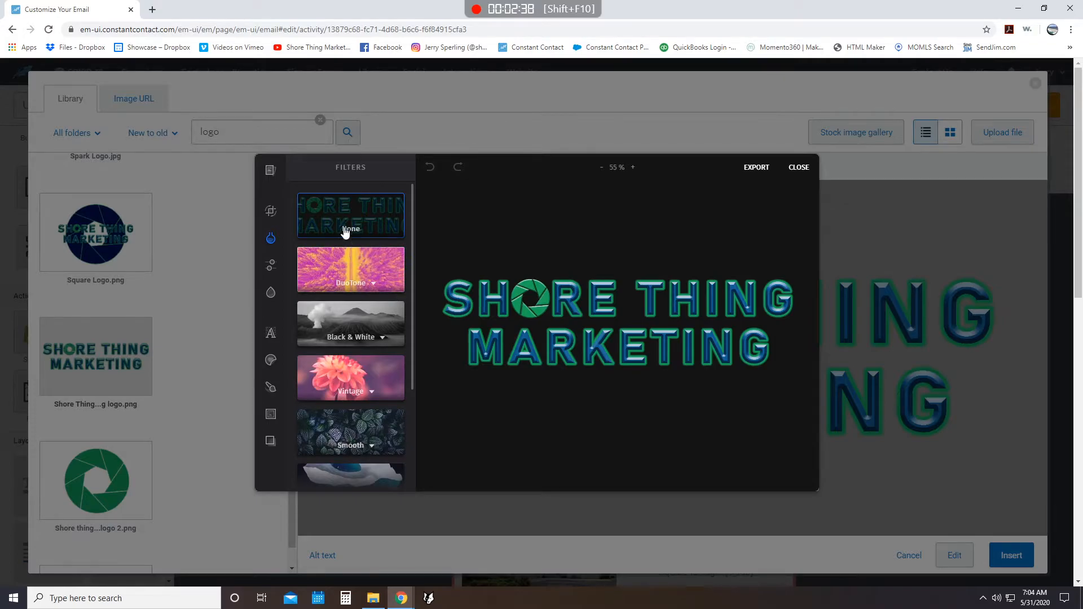
click(281, 215)
click(271, 239)
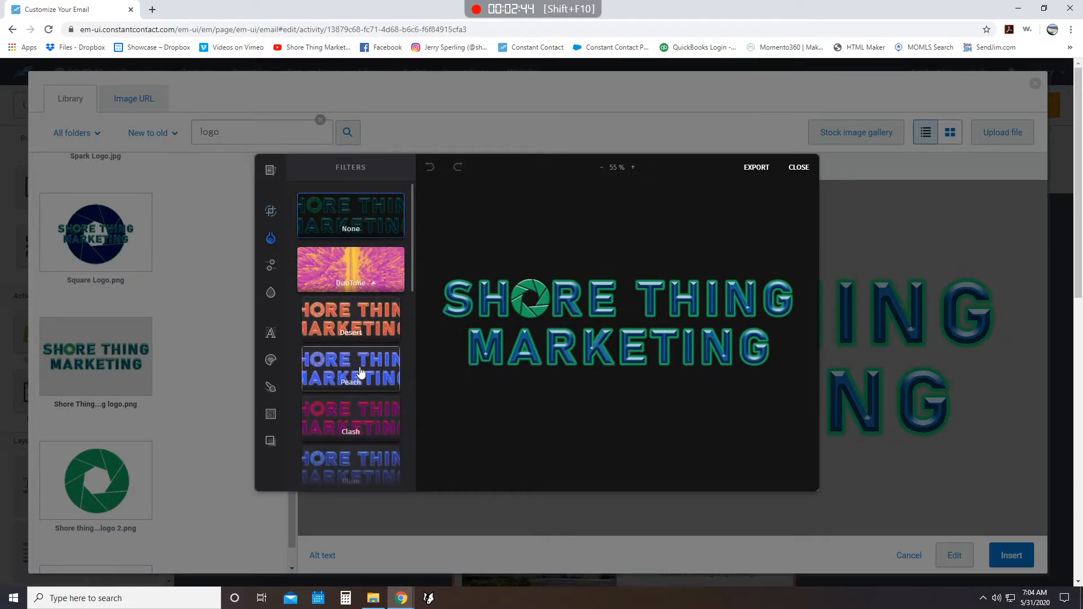
click(361, 367)
click(355, 318)
click(358, 278)
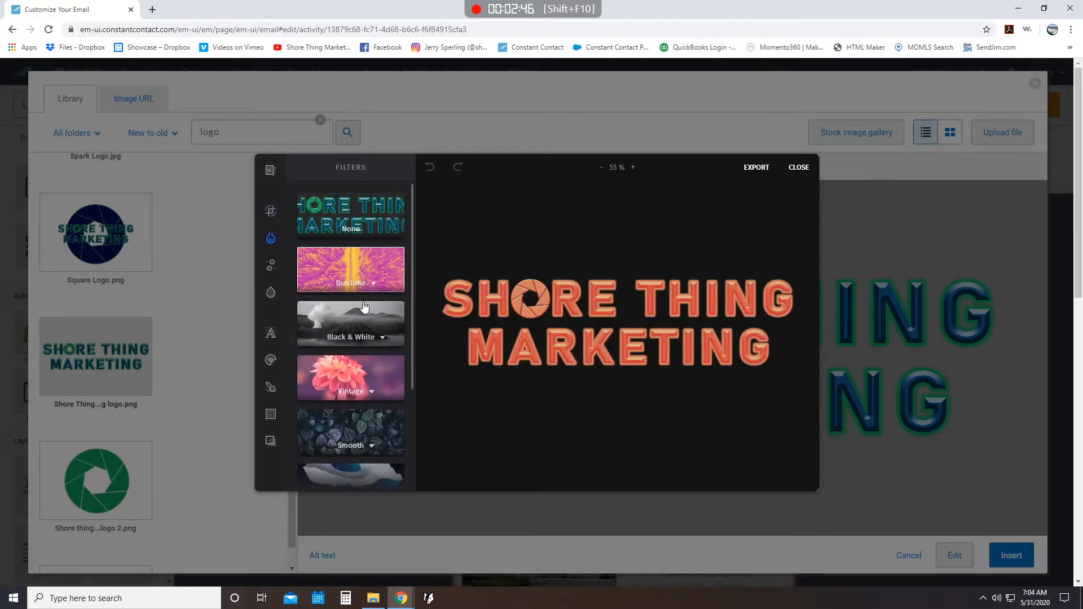
click(361, 239)
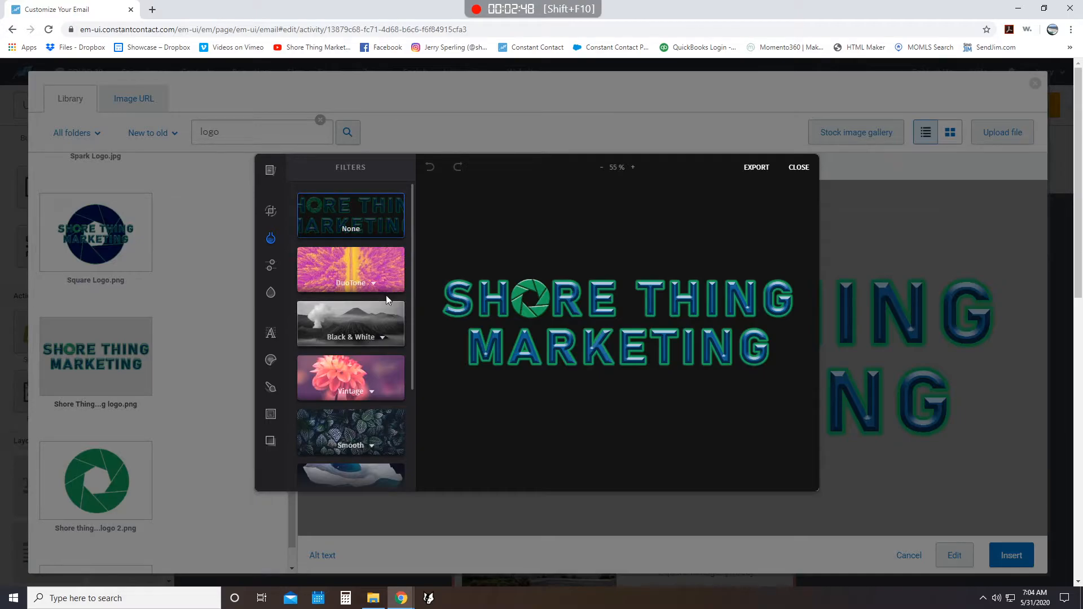
scroll(350, 315, down, 3)
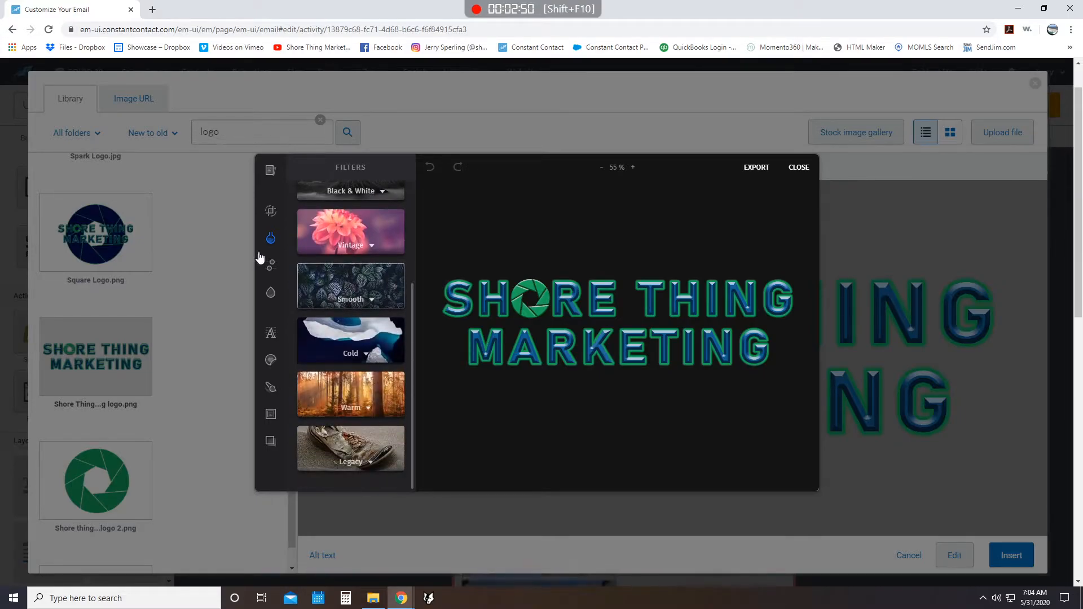
- View the logo's adjustment options, try the Radial, Mirrored and Linear focus effects, and reset the focus to None
click(280, 264)
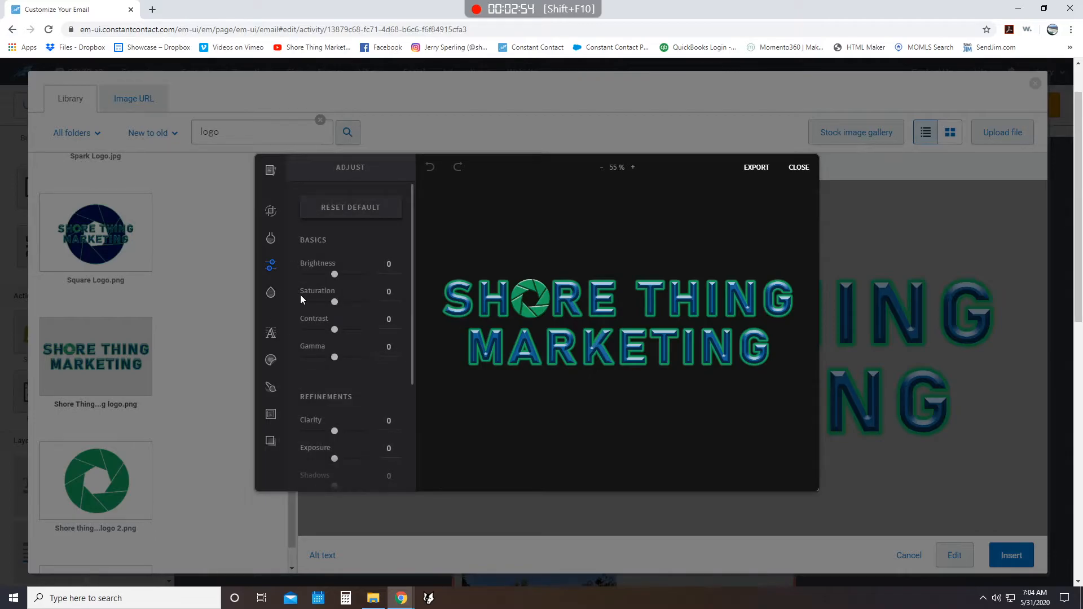
click(274, 292)
click(340, 273)
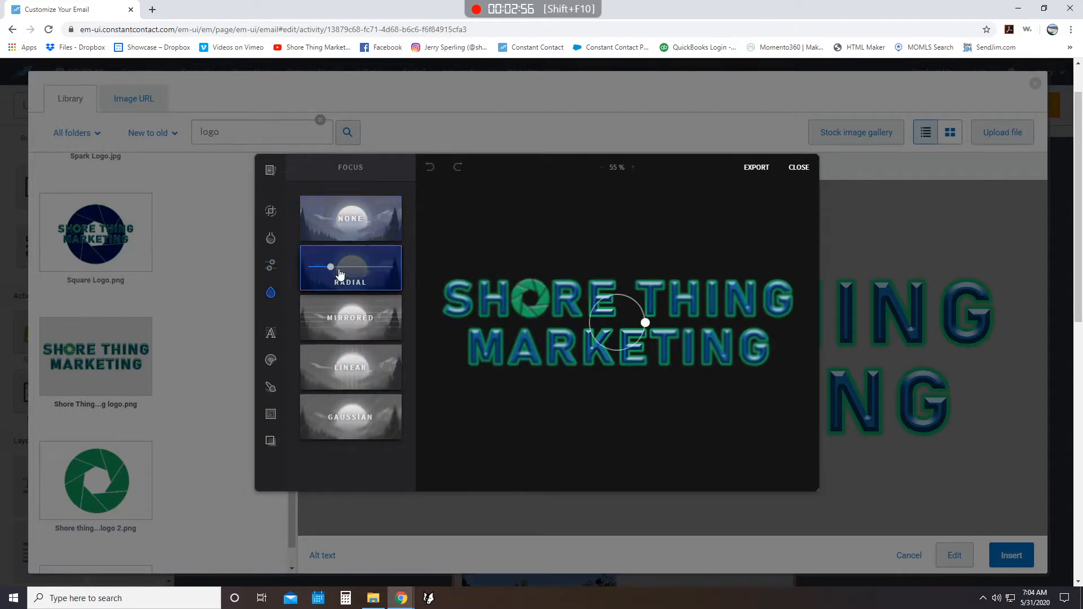
click(351, 318)
click(355, 367)
click(359, 235)
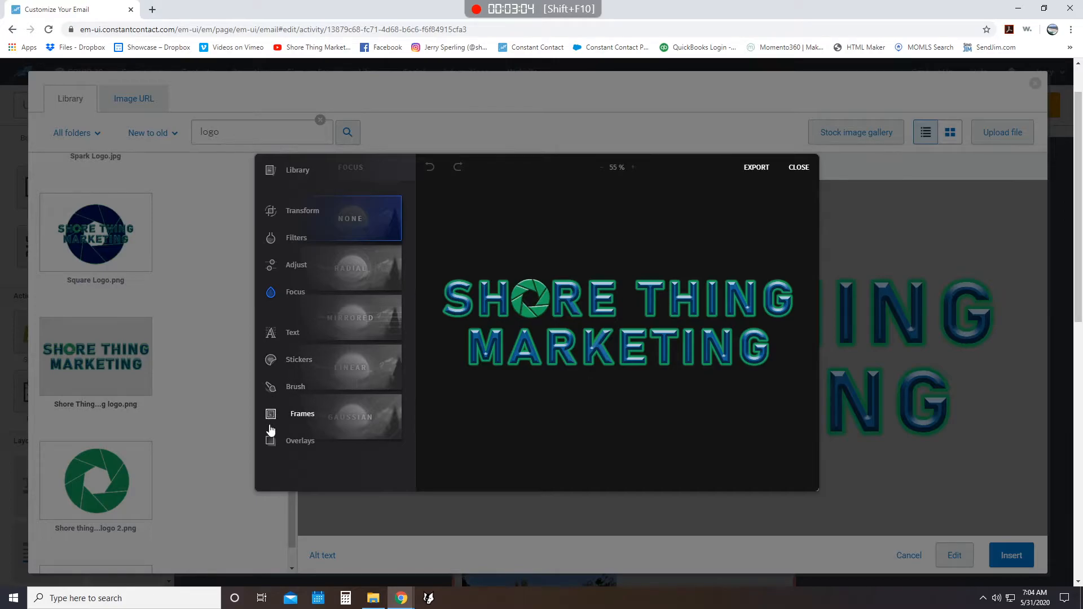
- Try the Golden, Bokeh and Hearts overlays on the logo, reset the overlay to None and close the image editor
click(271, 443)
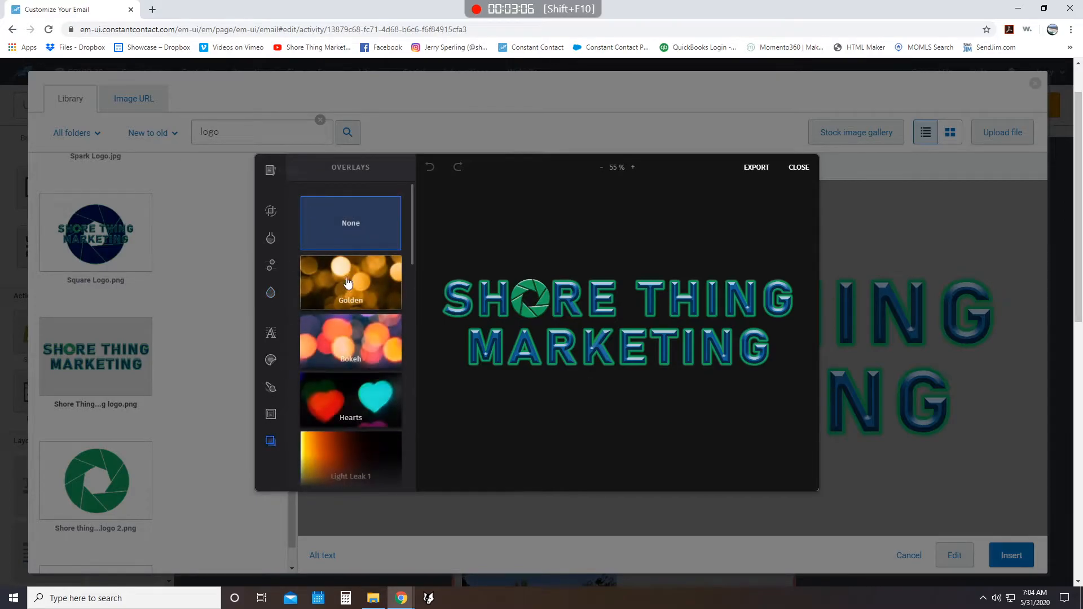
click(348, 278)
click(353, 340)
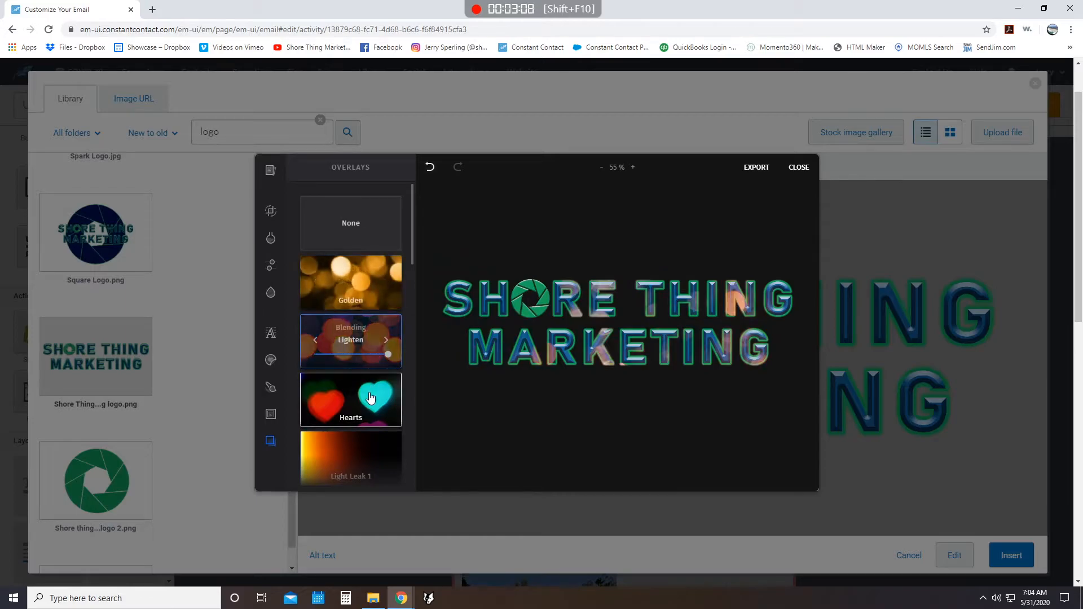
click(370, 397)
click(333, 213)
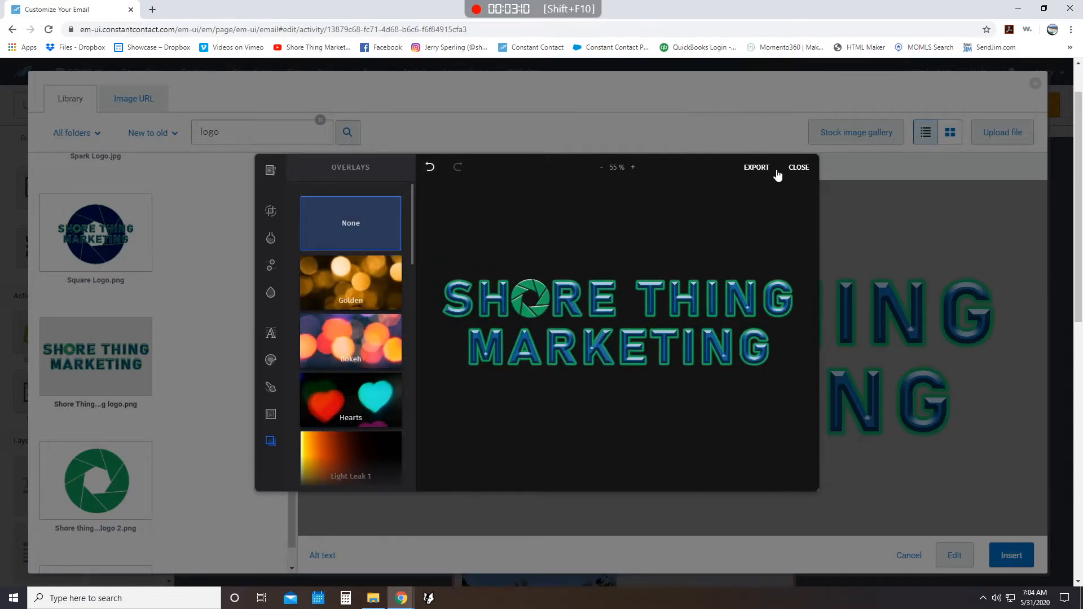
click(797, 169)
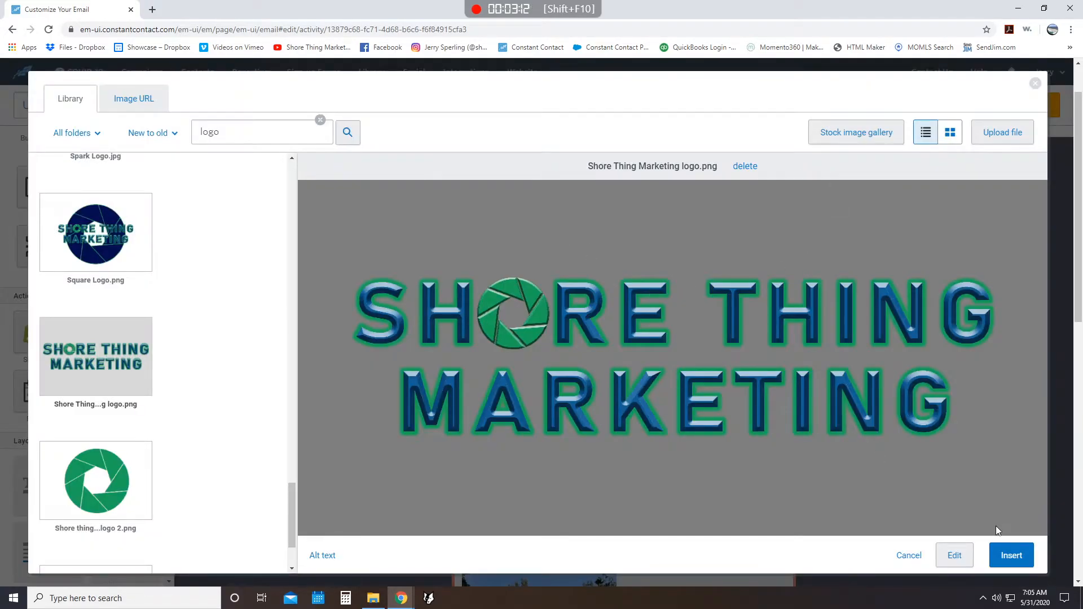
- Insert the Shore Thing Marketing logo into the email header and enlarge it to roughly two thirds of the email's width
click(1011, 556)
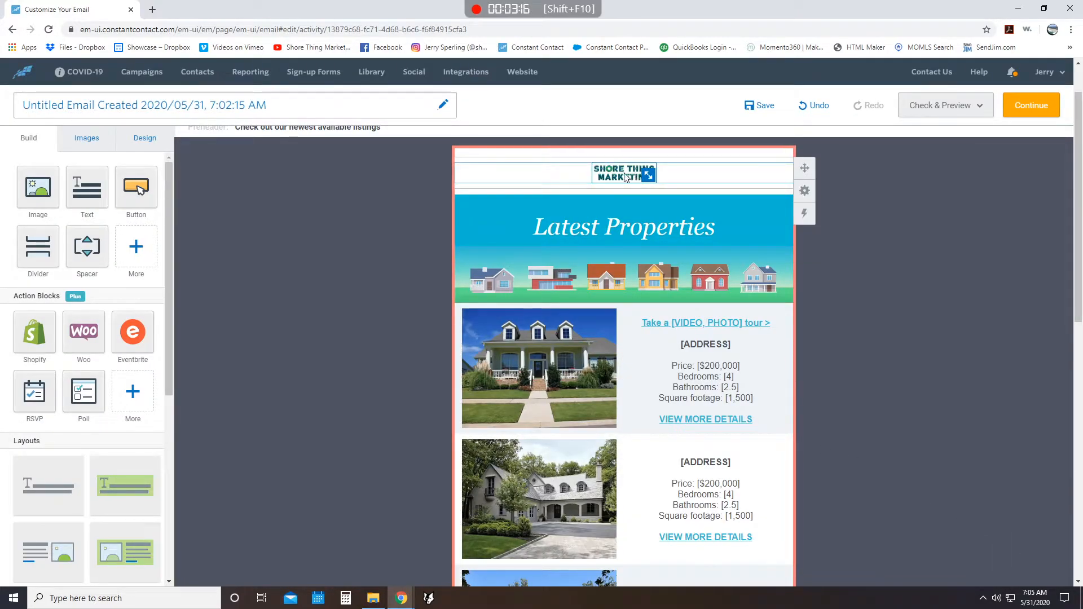
drag(648, 175, 723, 222)
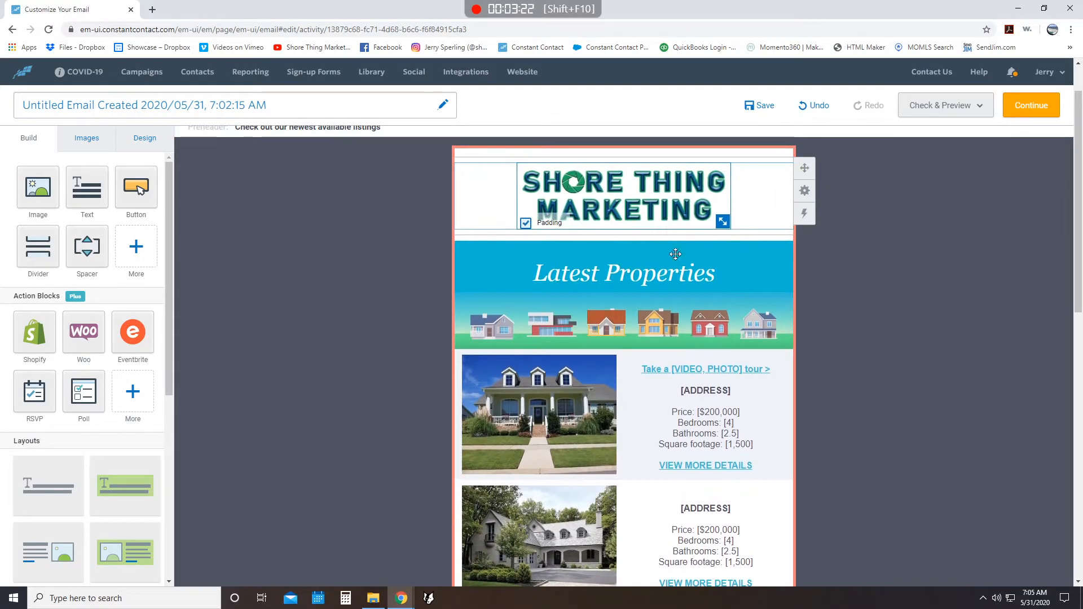
- Change the banner heading from "Latest Properties" to "Newest Properties"
click(630, 271)
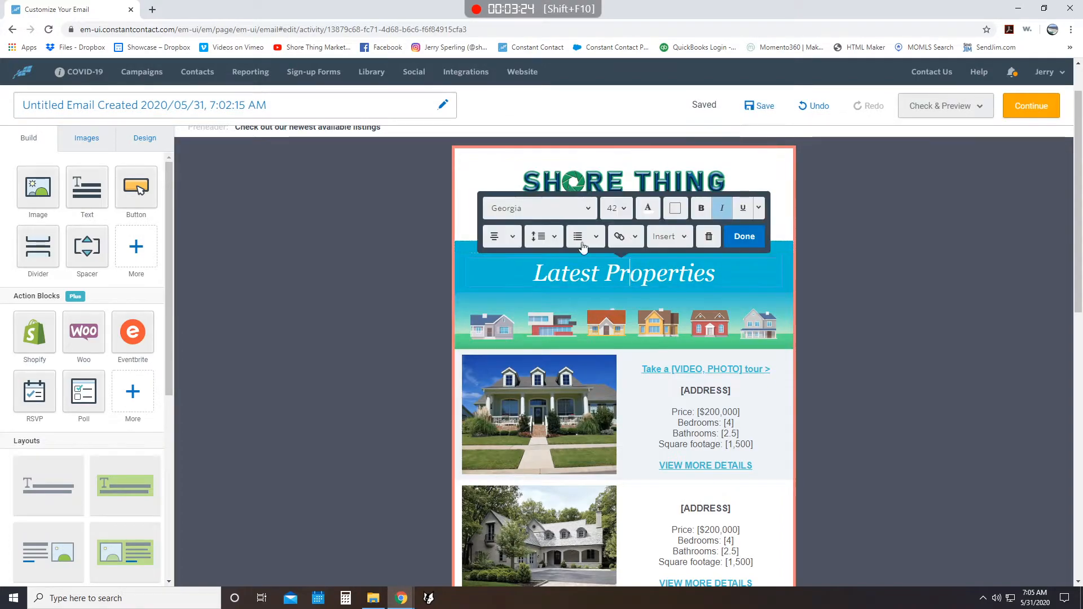
click(533, 273)
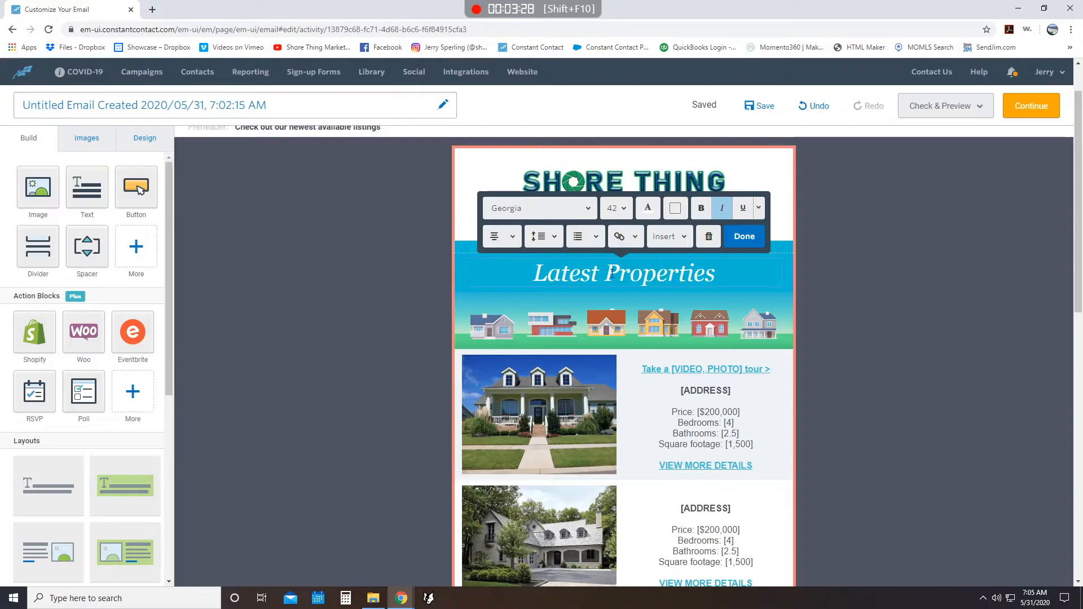
drag(601, 274, 515, 285)
text(Newes)
text(y)
key(BackSpace)
text(t)
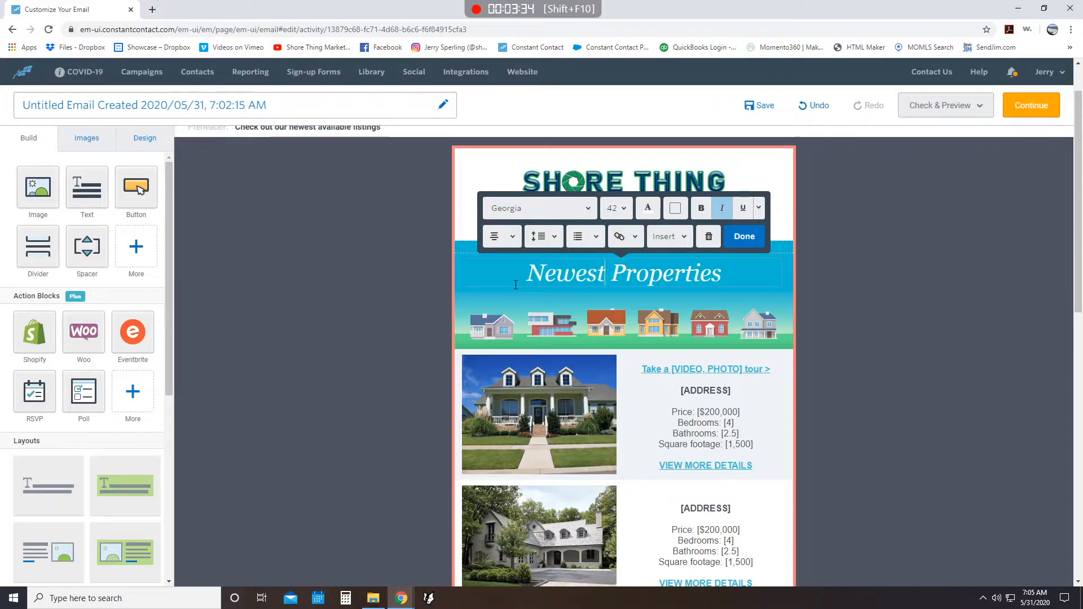
click(553, 390)
double_click(468, 345)
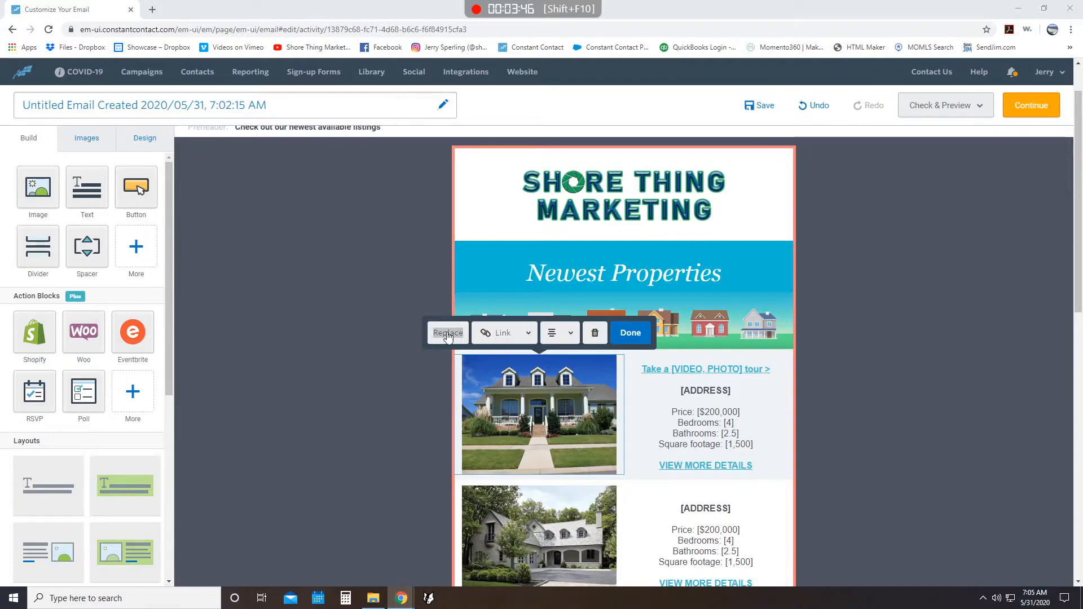
click(504, 334)
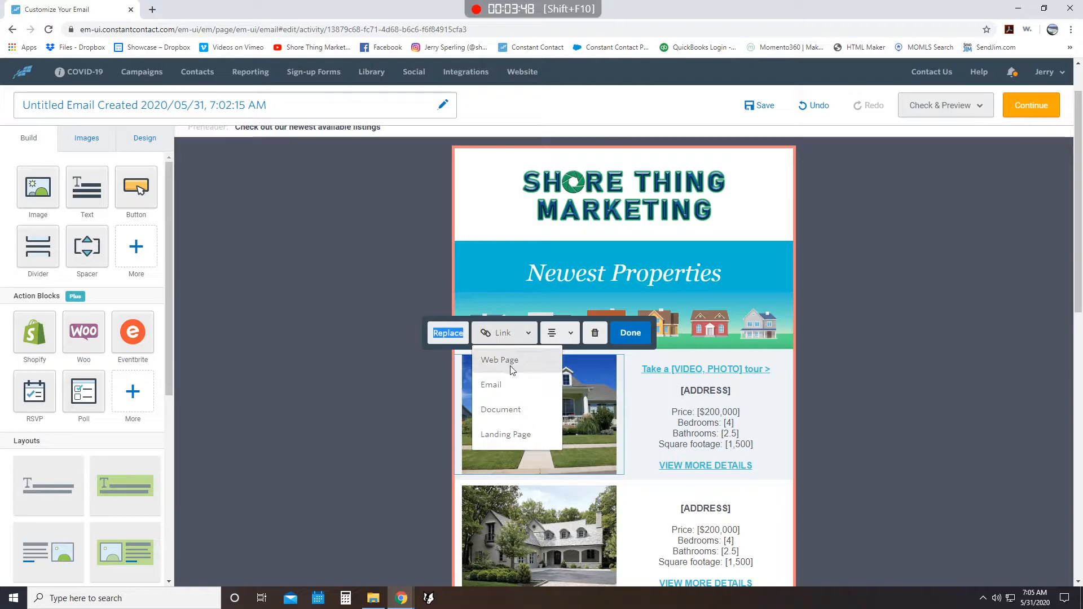
click(509, 361)
click(571, 285)
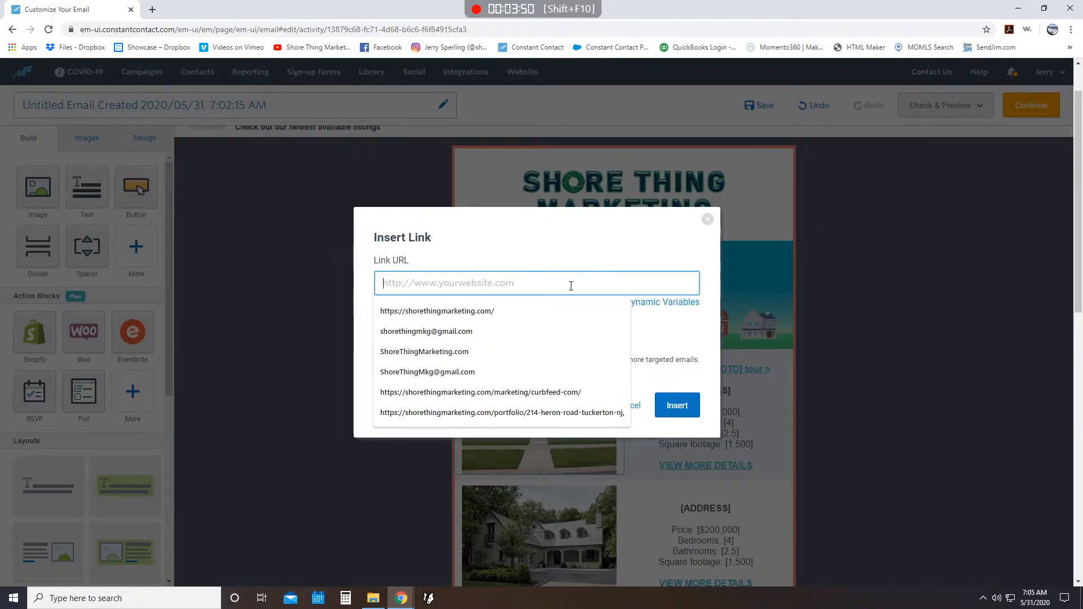
click(513, 310)
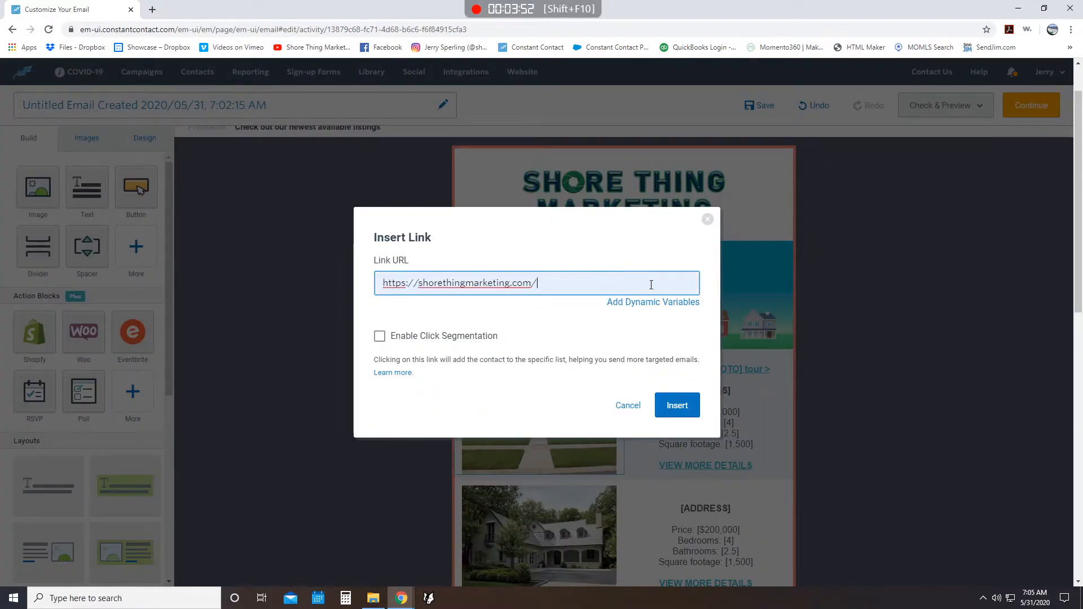
click(693, 412)
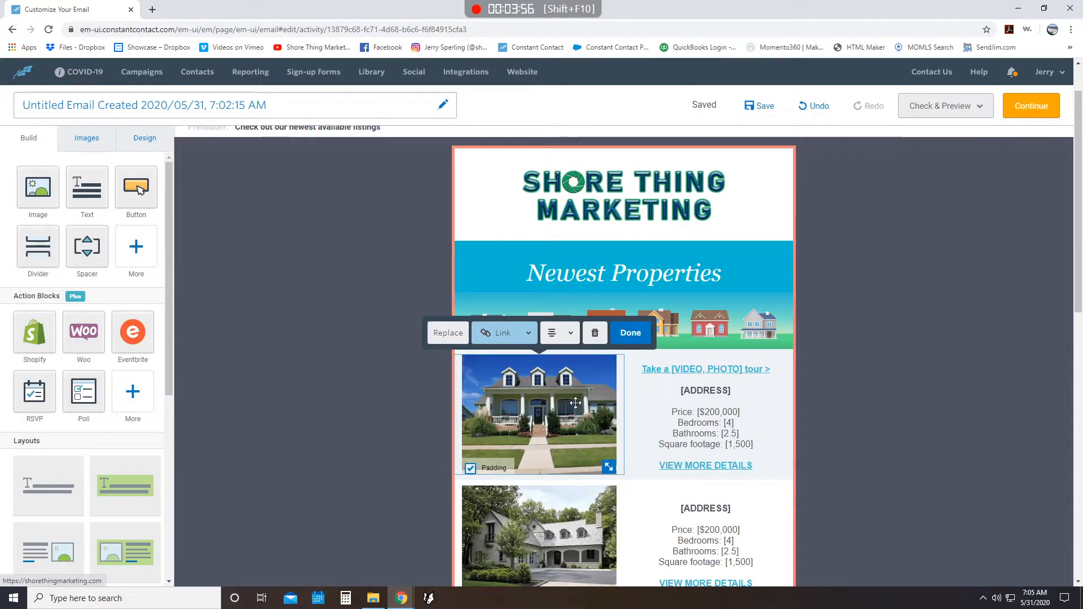
- Review the display text and URL settings of the first listing's tour link, leaving them as they are
click(751, 367)
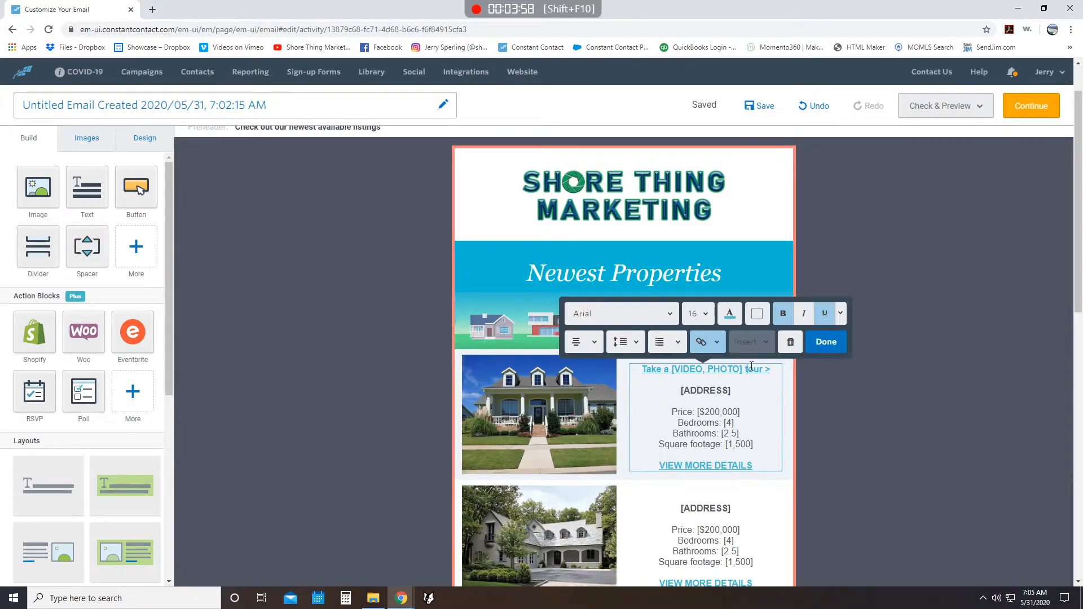
key(ctrl+k)
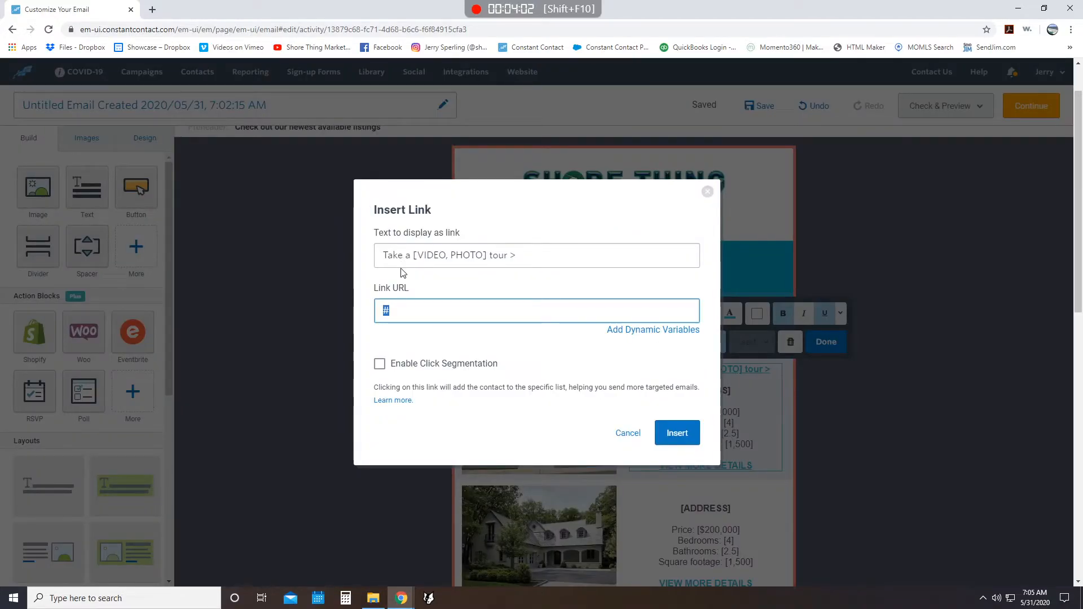
click(627, 433)
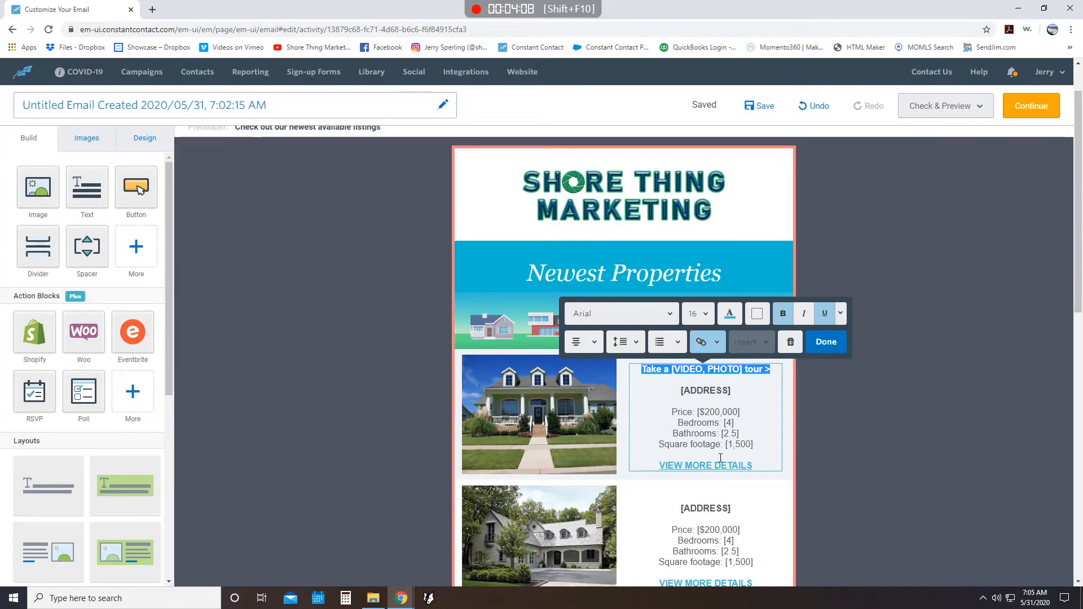
- Try adding an image block between the logo and the Newest Properties banner, and delete it again
scroll(724, 443, down, 3)
scroll(608, 297, up, 4)
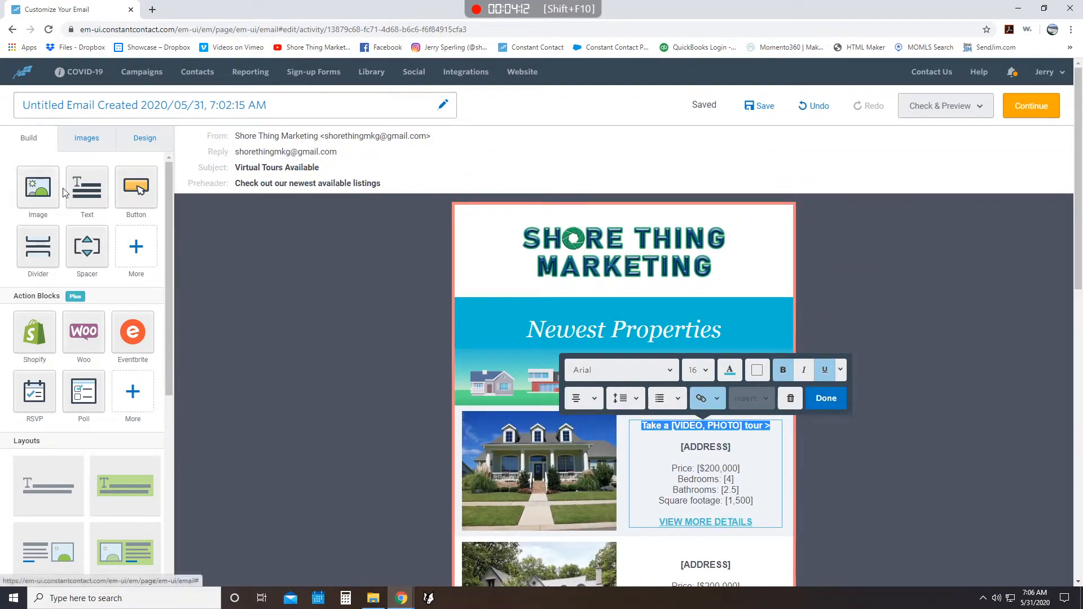
drag(38, 186, 480, 302)
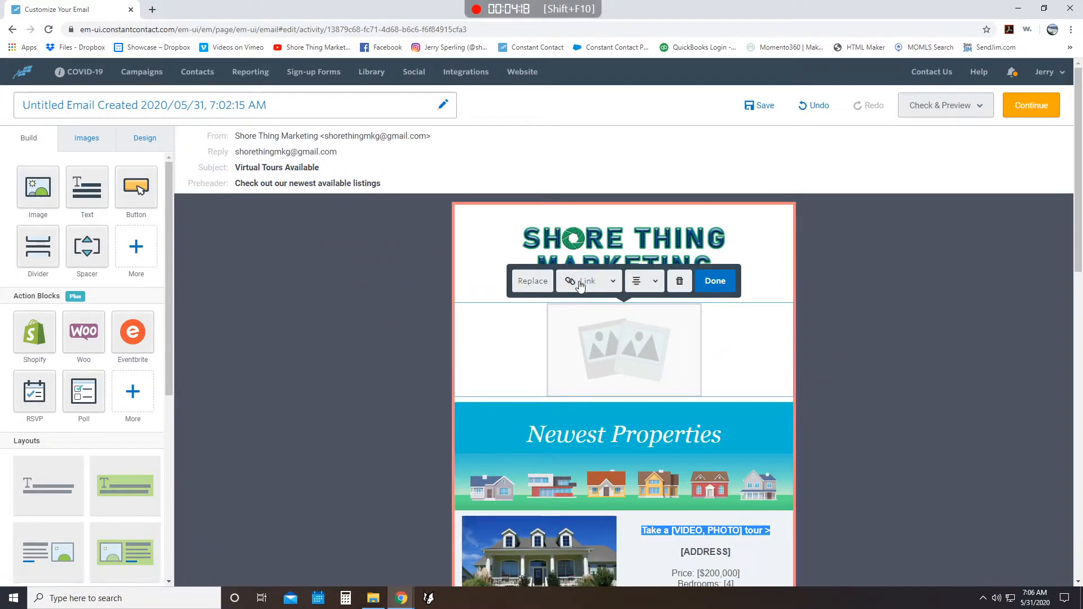
click(680, 281)
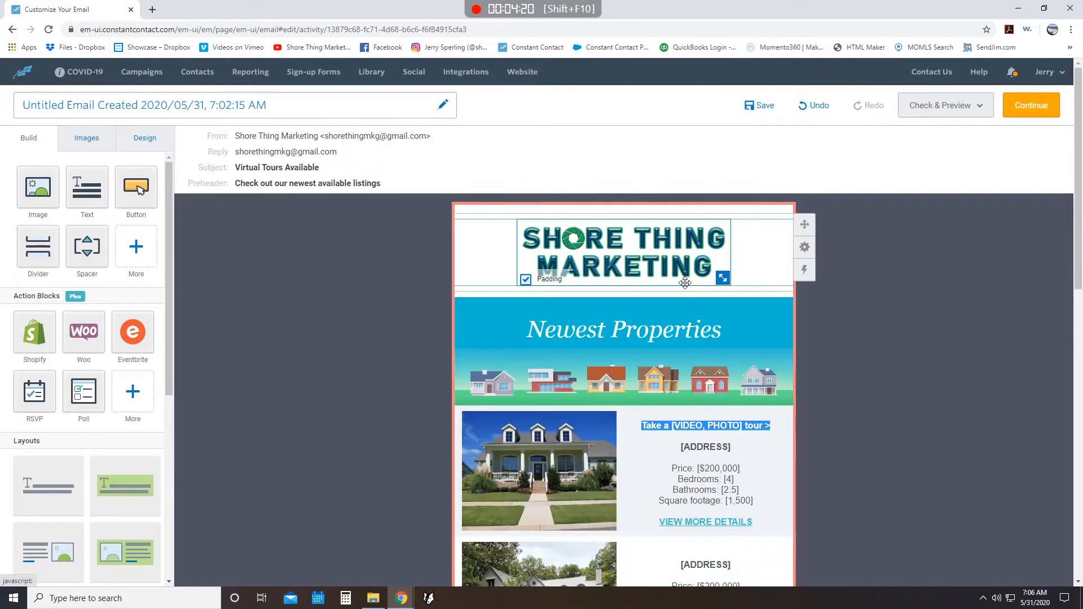
- Try adding a text block above the Newest Properties heading inside the blue banner, and delete it again
drag(87, 186, 536, 324)
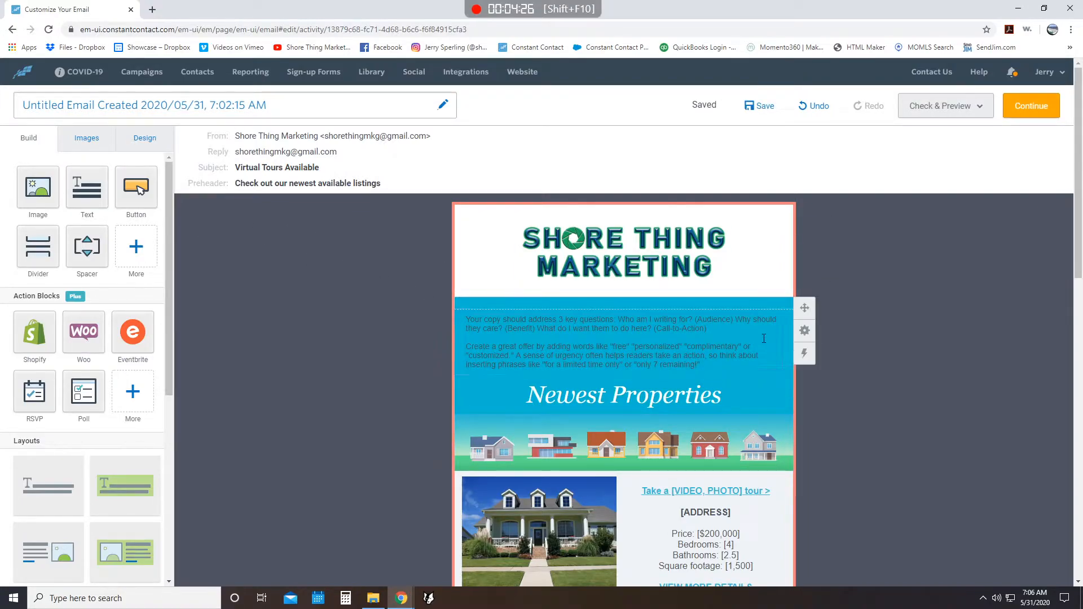
click(694, 327)
click(708, 293)
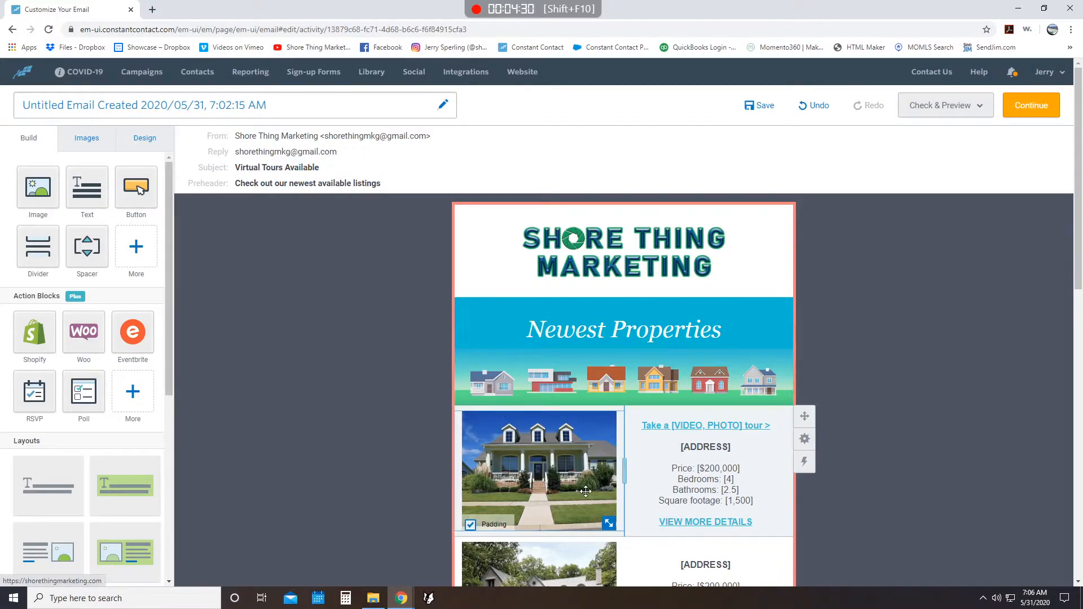
- Try moving the first listing's photo up to the Newest Properties banner, and move it back beside its listing details
drag(539, 462, 675, 361)
scroll(783, 467, down, 1)
scroll(626, 239, up, 1)
drag(621, 436, 547, 241)
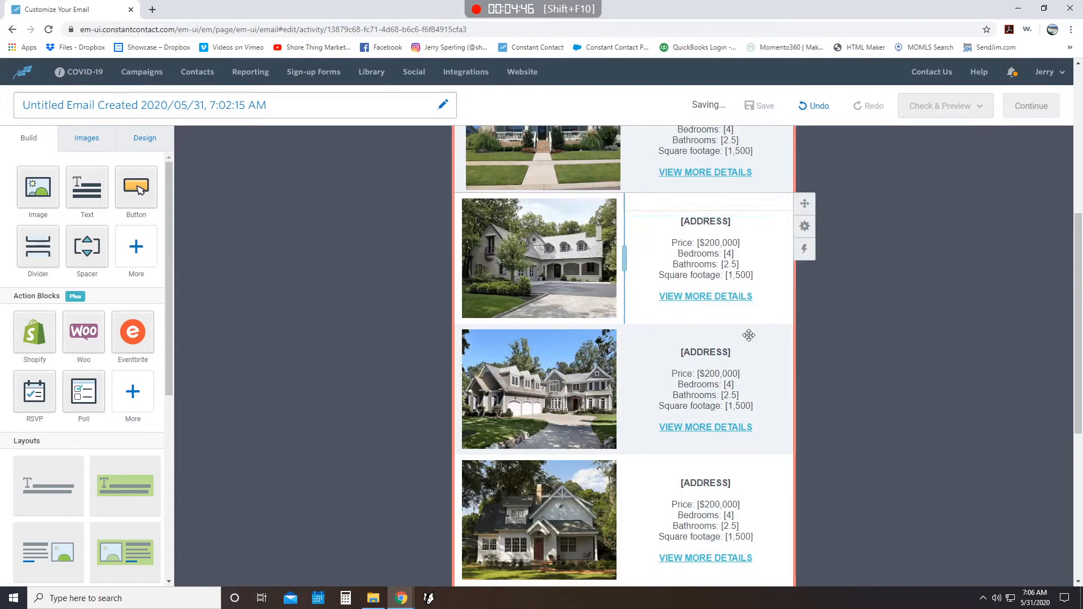
- Try adding a button block below the second listing's View More Details link, and delete it again
scroll(720, 412, up, 5)
scroll(593, 416, down, 6)
scroll(611, 412, down, 6)
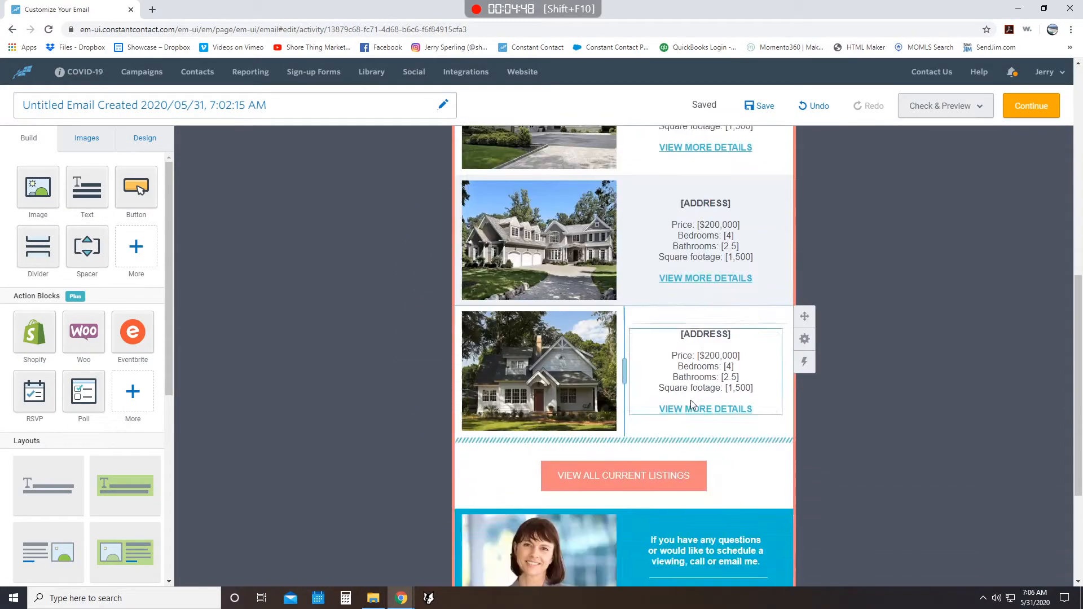
scroll(502, 382, up, 9)
scroll(409, 366, down, 3)
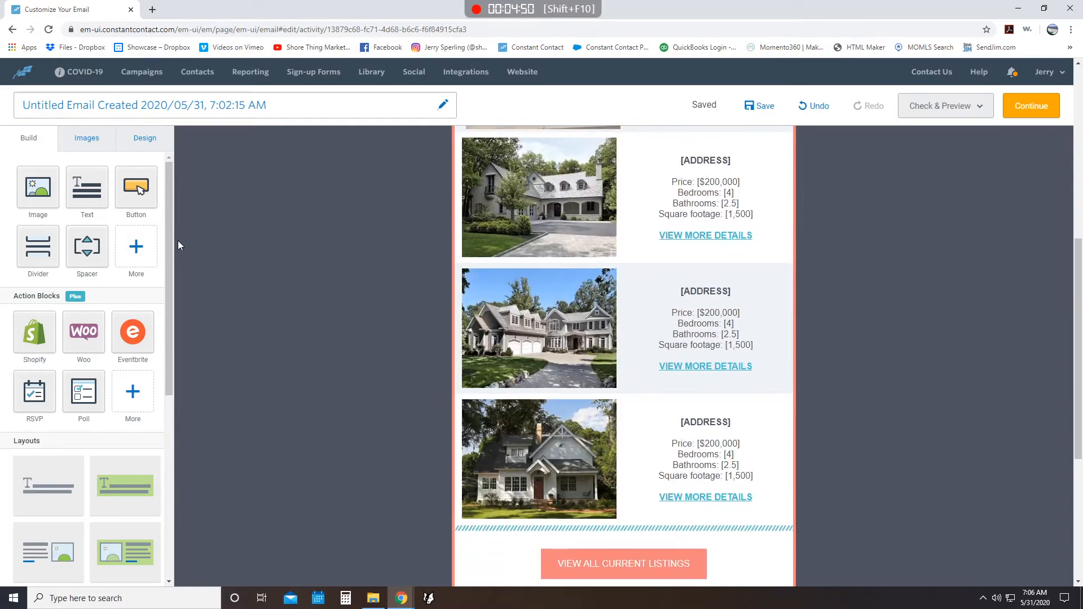
drag(136, 189, 739, 282)
mouse_move(733, 260)
mouse_down()
mouse_move(26, 238)
mouse_move(339, 237)
mouse_move(733, 265)
mouse_up()
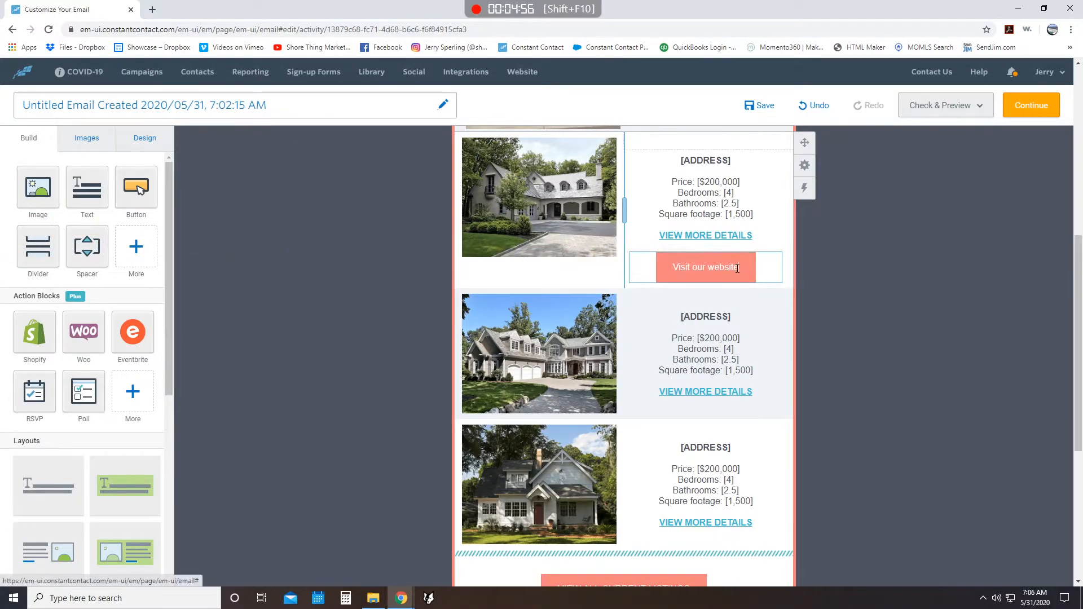
click(737, 268)
click(795, 236)
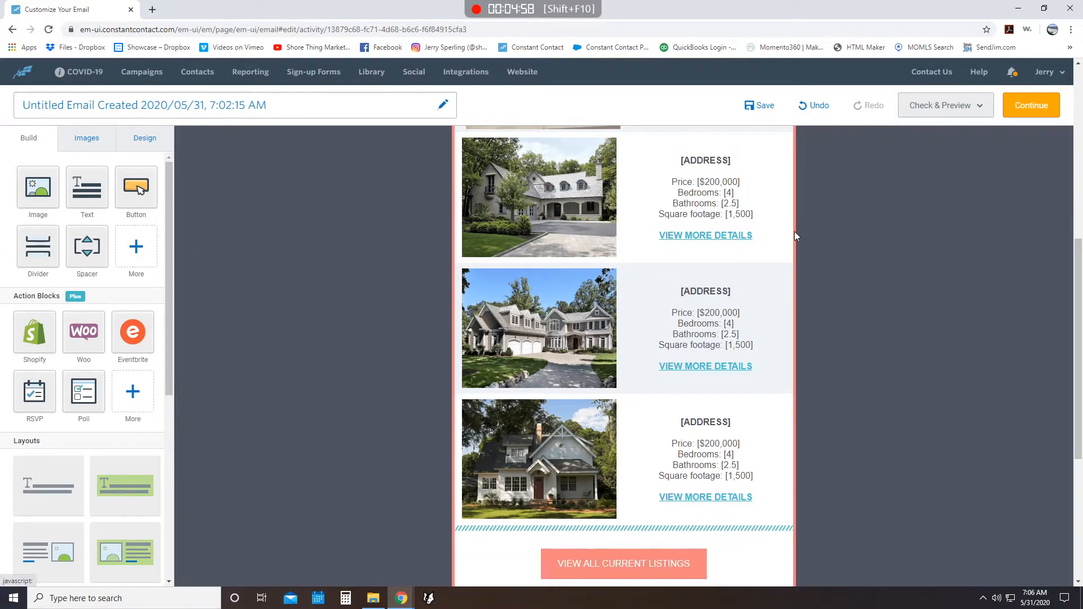
- Review the additional Social, Video and Read More block types, and look over the email's layout
click(135, 253)
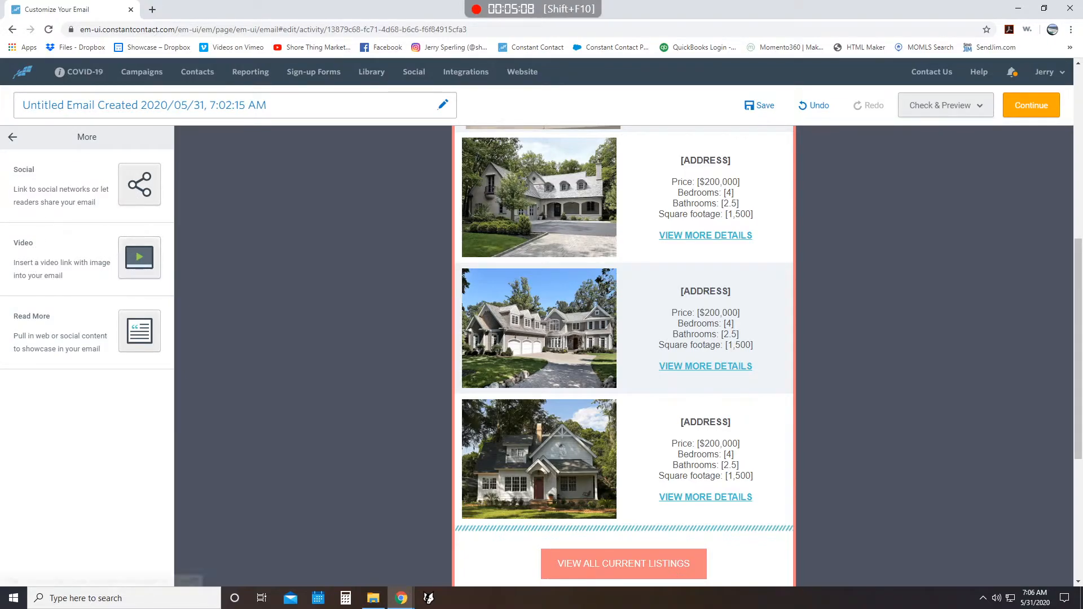
click(12, 139)
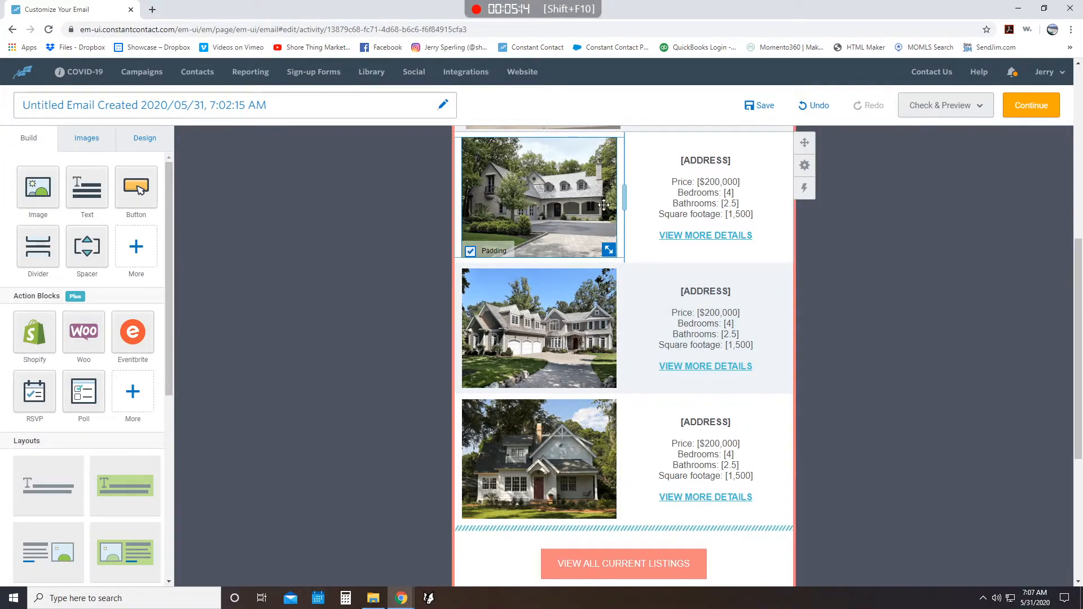
scroll(880, 372, down, 4)
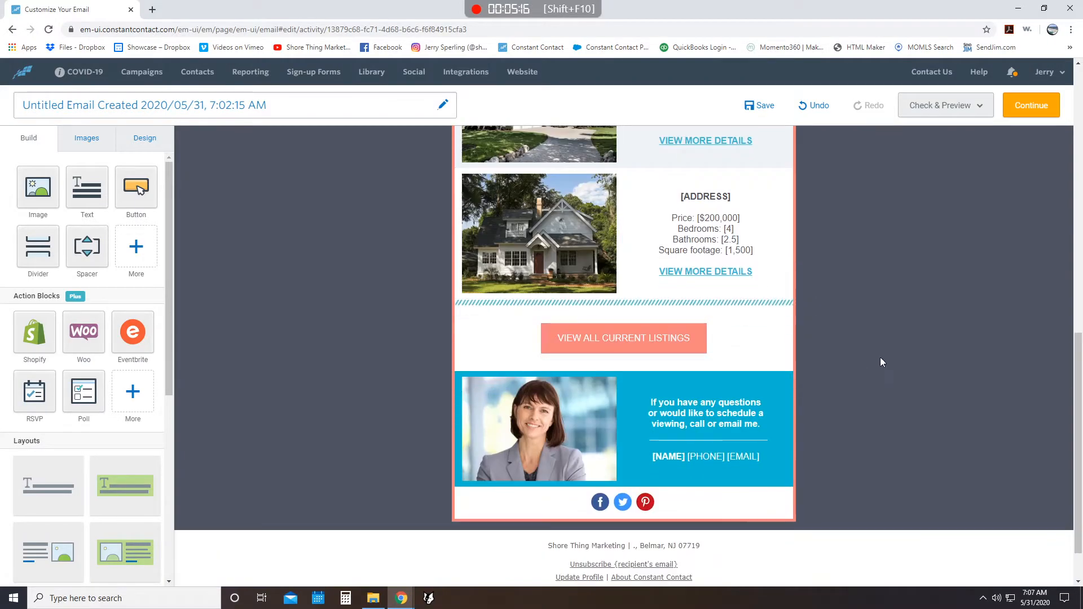
scroll(790, 254, up, 8)
scroll(770, 280, up, 5)
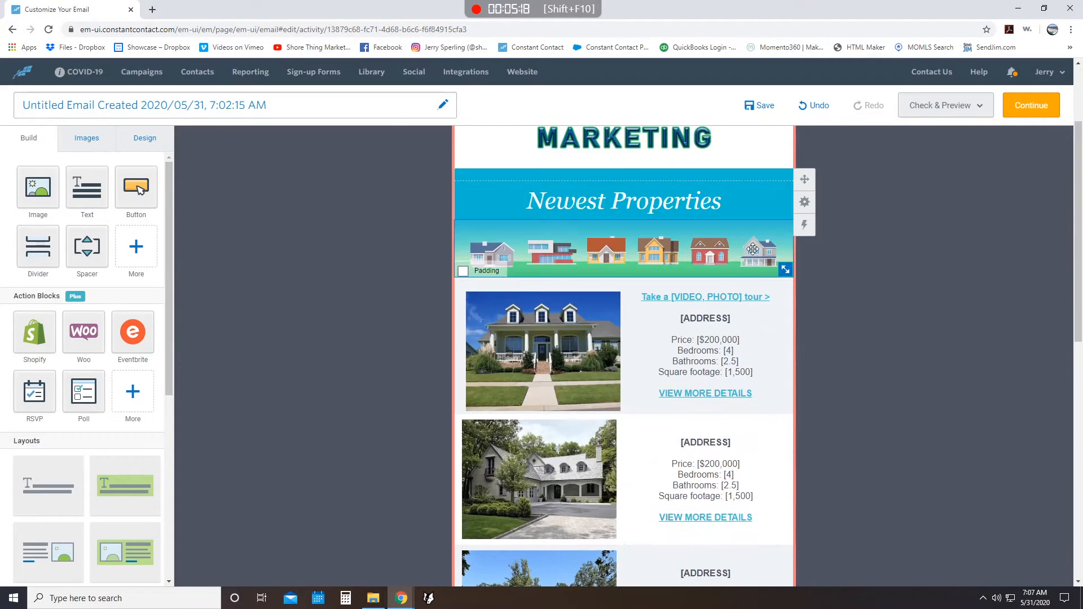
- Continue to the scheduling page and select the Updated email list as the recipients
click(1030, 109)
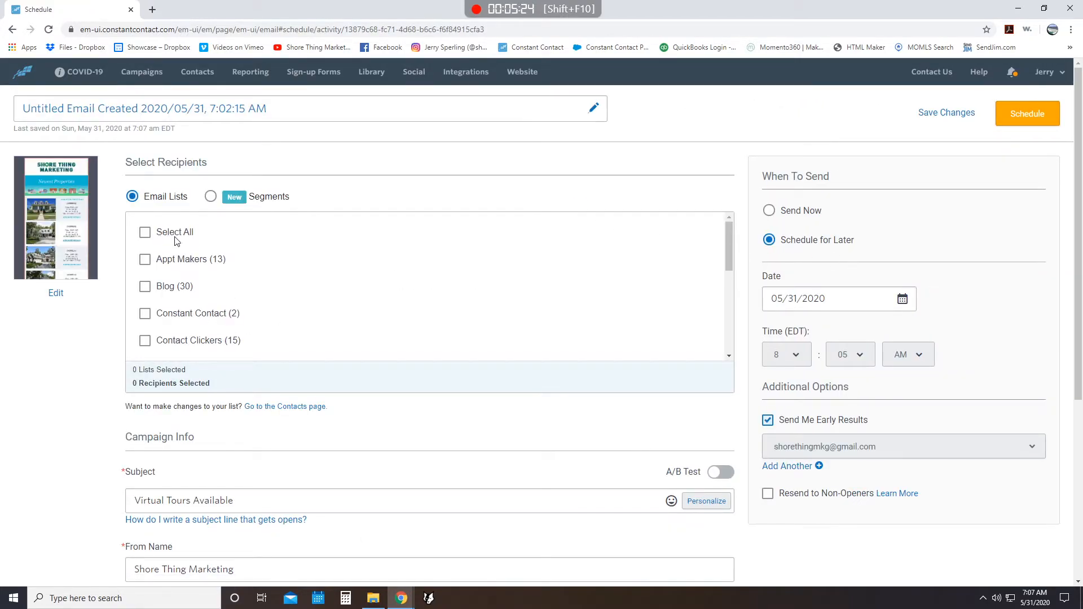
scroll(164, 243, down, 10)
click(176, 315)
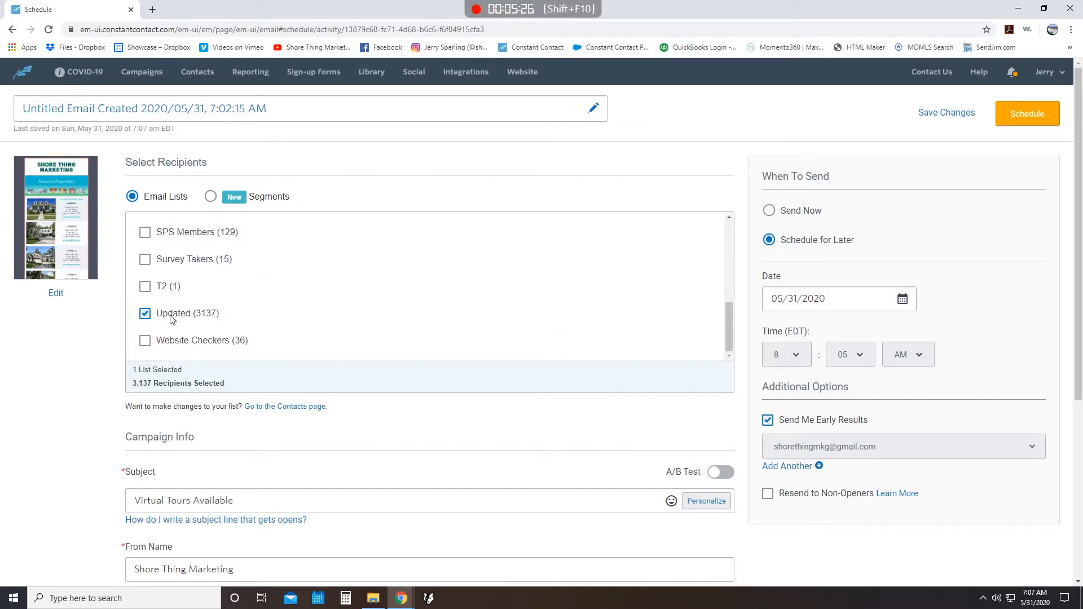
- Set the scheduled send date to 06/02/2020
click(903, 302)
click(820, 485)
drag(845, 423, 838, 423)
- Try turning on Resend to Non-Openers, look at the available resend delays, and cancel the settings
click(768, 494)
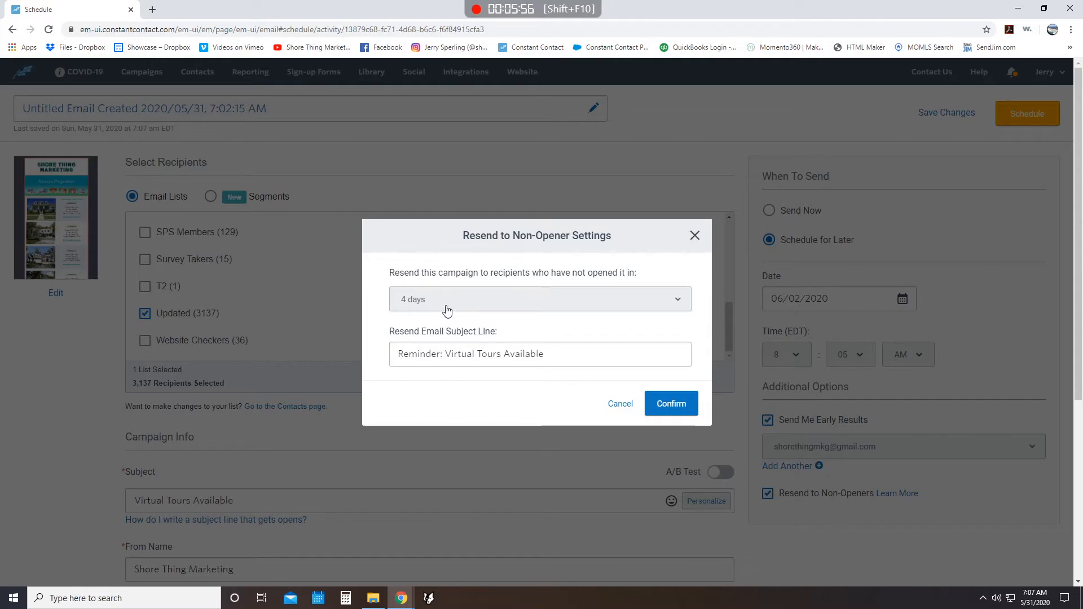
click(628, 291)
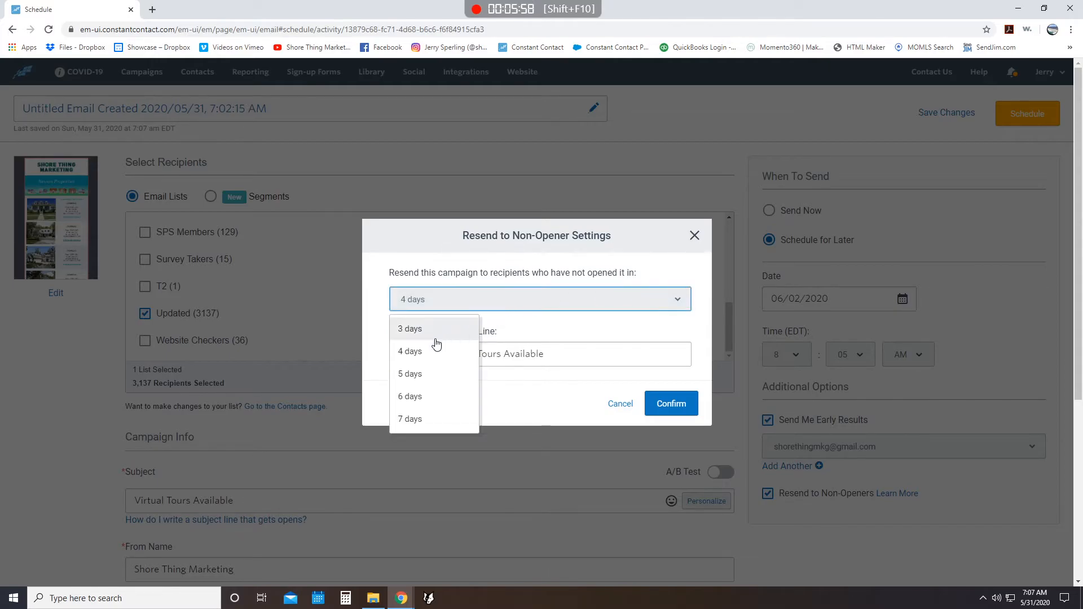
click(478, 292)
click(613, 404)
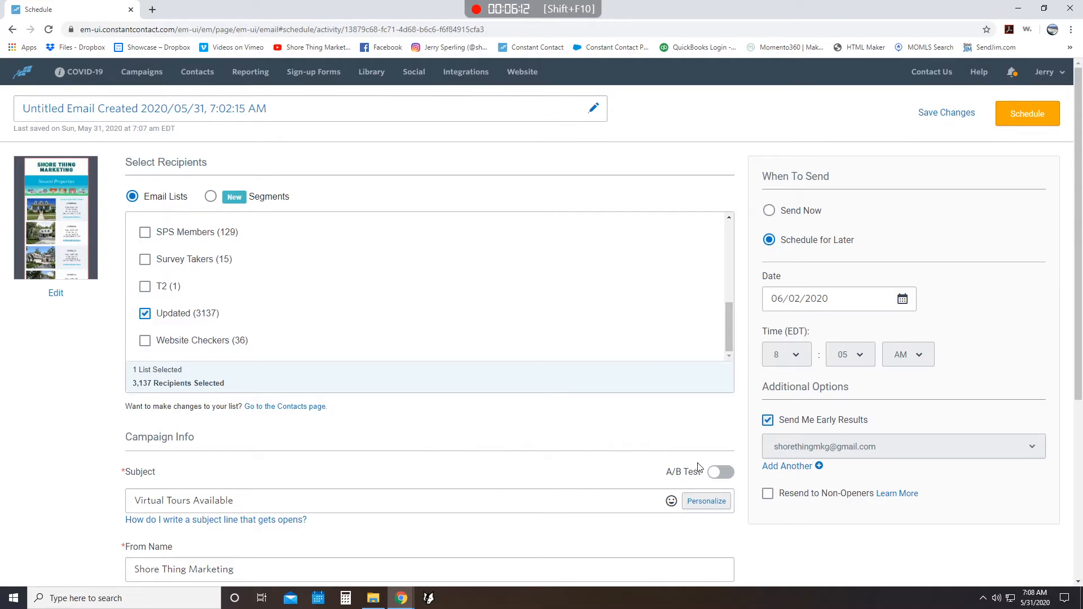
- Turn on the subject line A/B test and enter "Get Your Virtual Tour Now" as subject B
scroll(695, 464, down, 2)
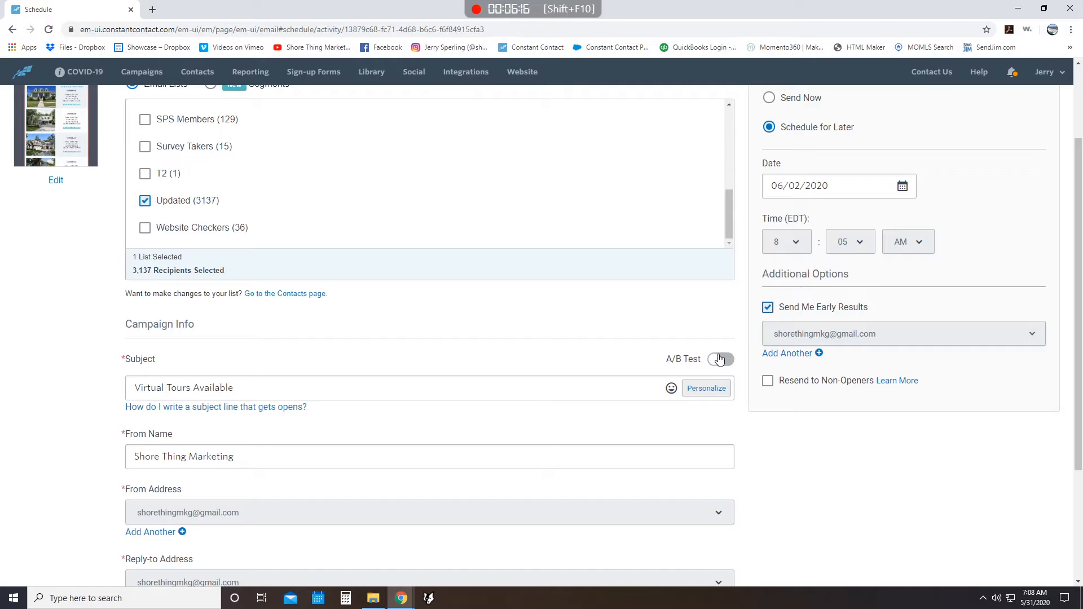
click(719, 359)
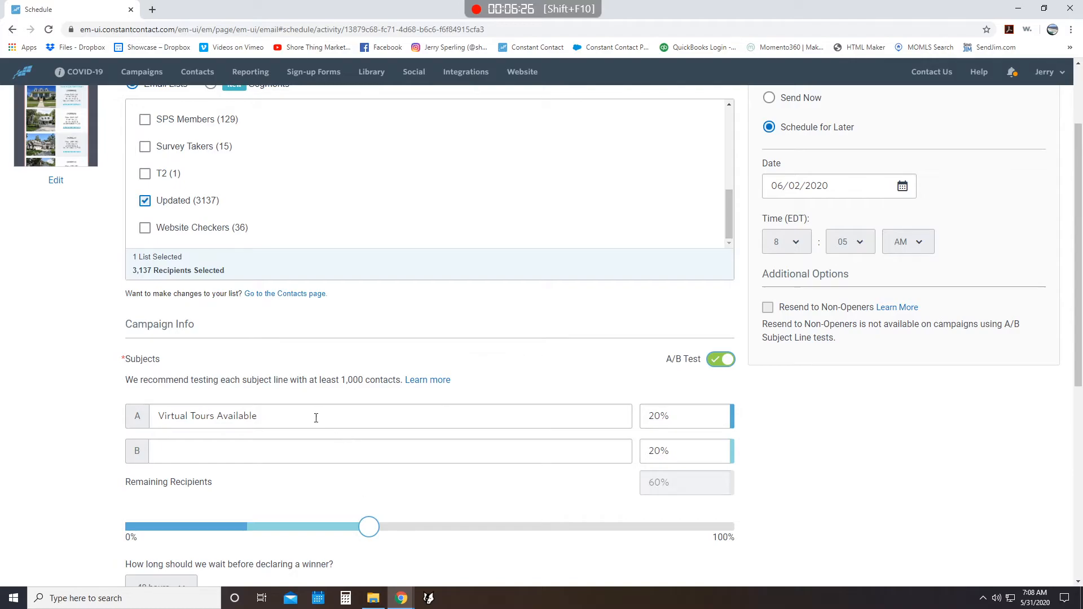
click(271, 448)
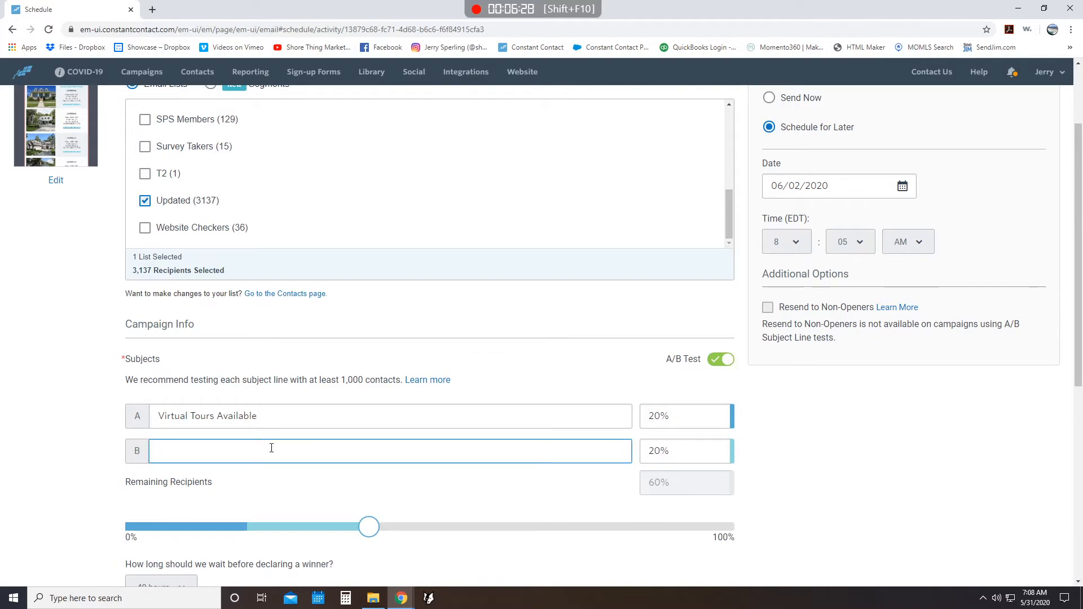
text(Get Y)
text(B)
click(466, 382)
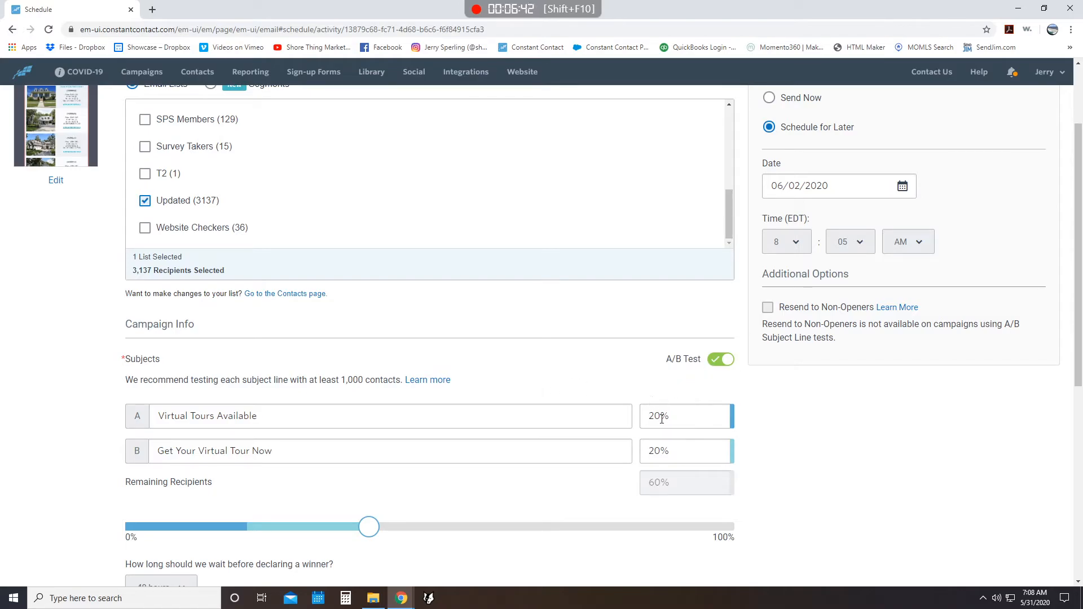
- Set the waiting period before declaring the A/B test winner to 48 hours
scroll(636, 412, down, 2)
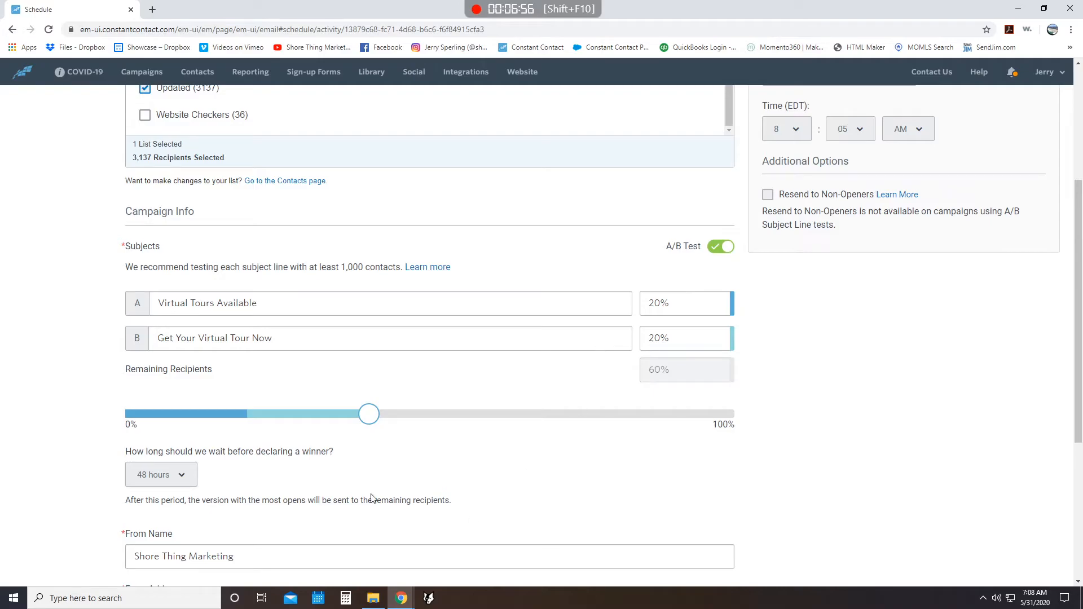
click(177, 474)
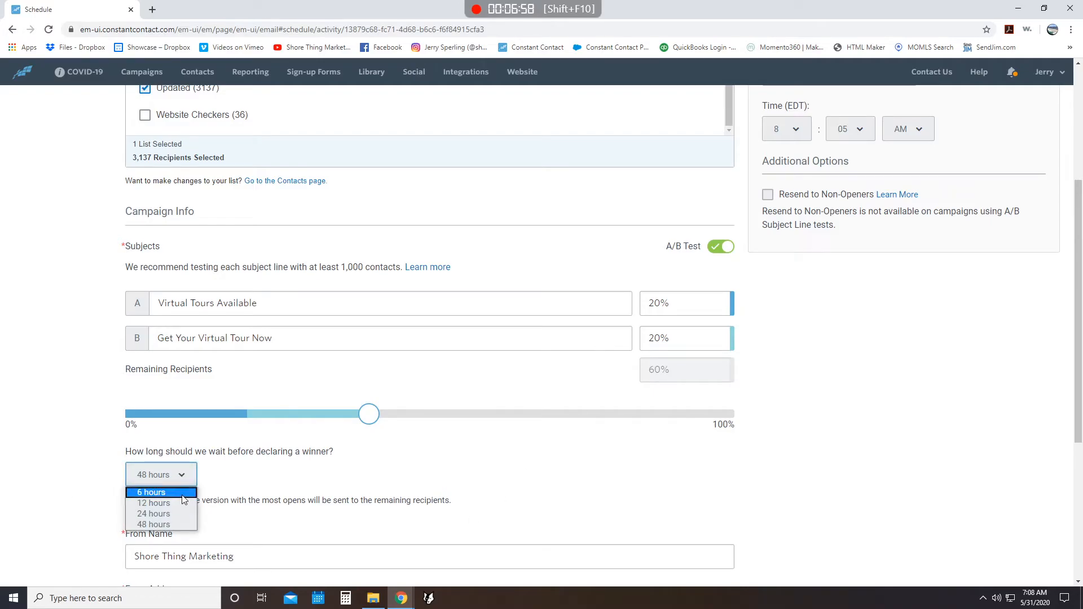
click(171, 524)
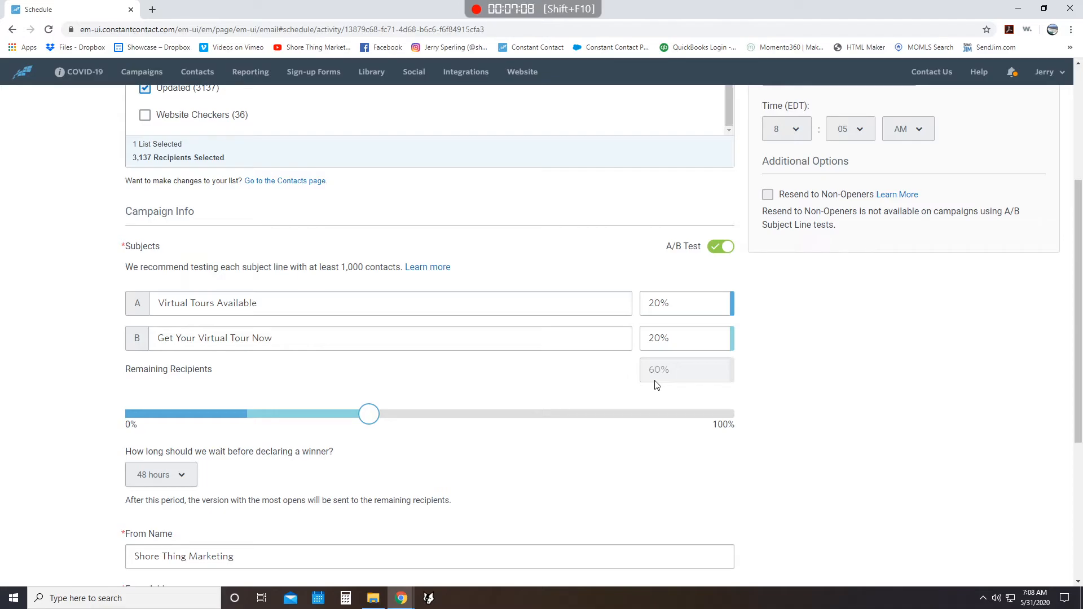
- Check the sender name, from, reply-to and physical address details, and schedule the email
scroll(536, 416, down, 2)
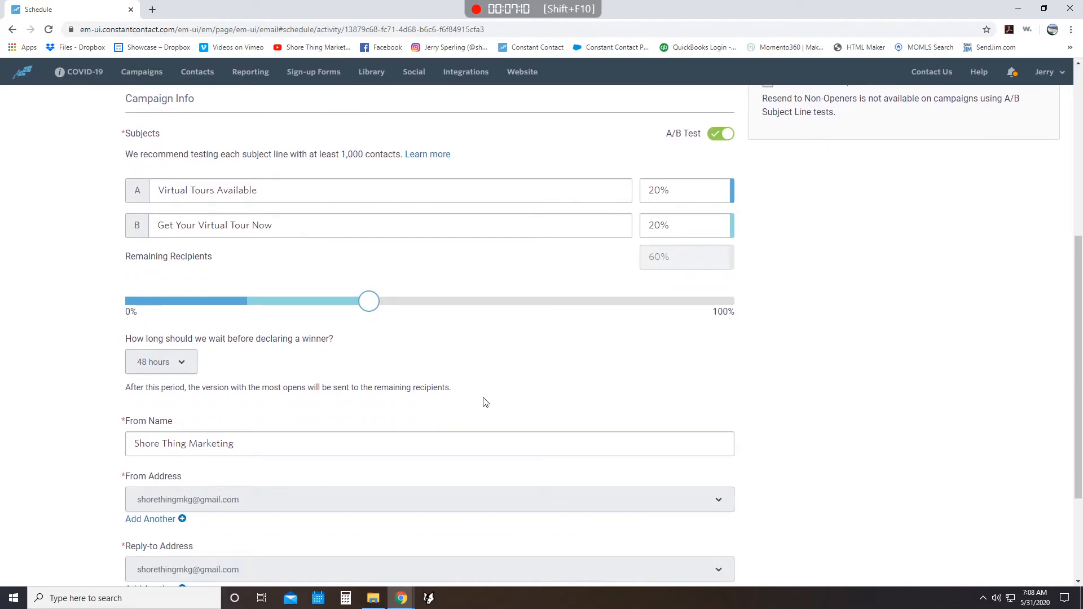
scroll(297, 346, down, 2)
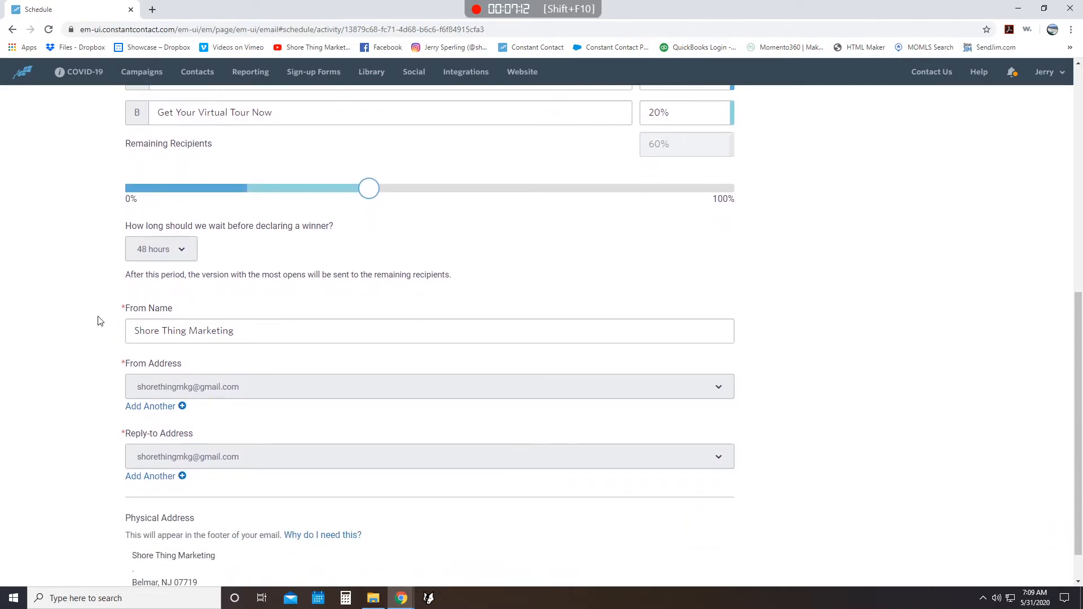
scroll(113, 316, down, 1)
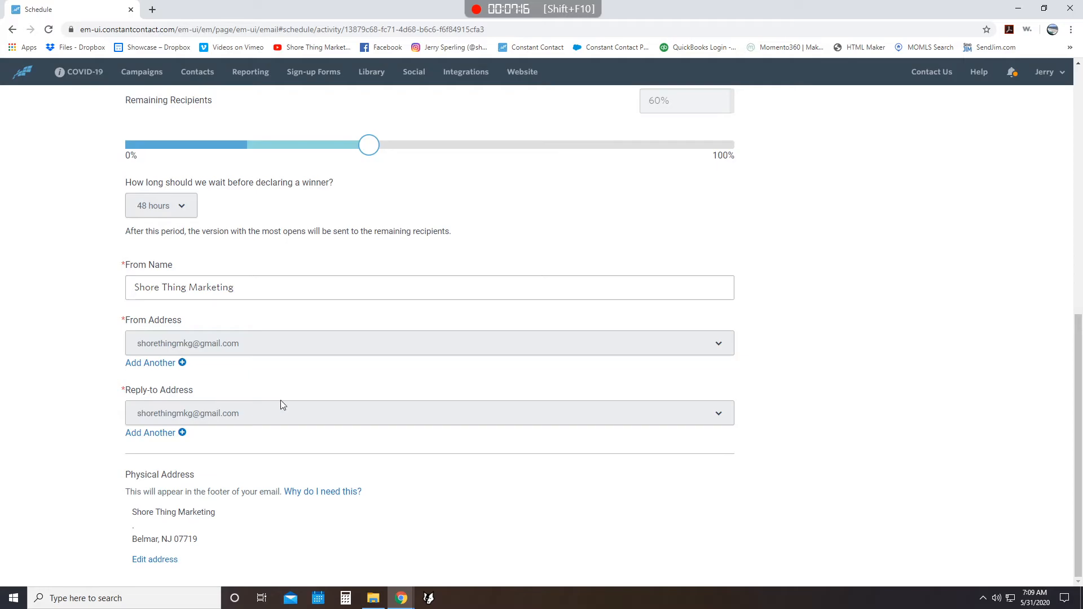
scroll(976, 375, up, 6)
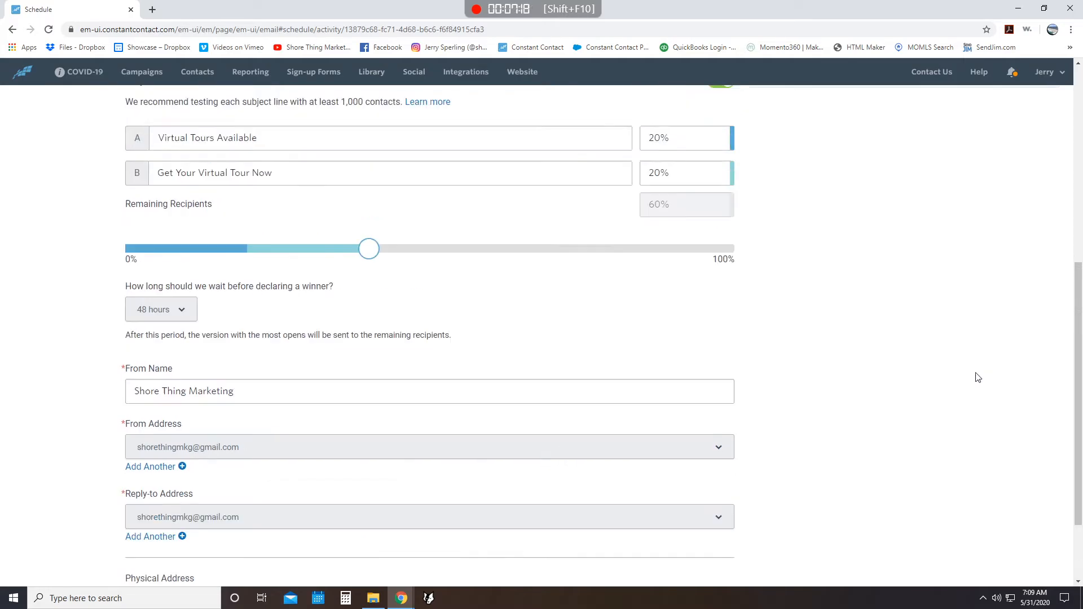
scroll(776, 296, up, 3)
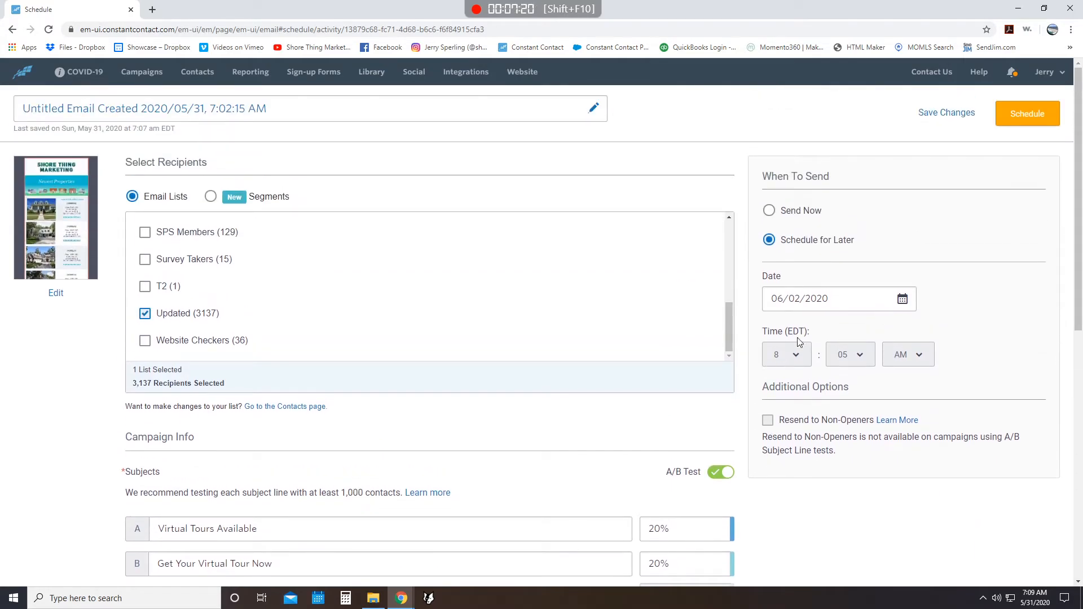
click(1050, 121)
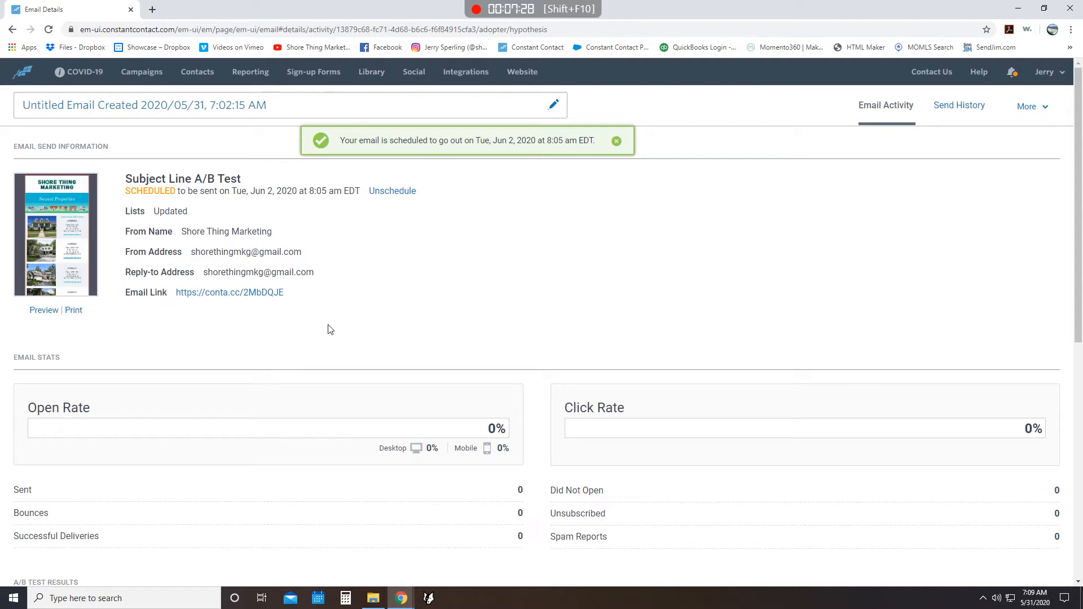
- Look over the email stats and A/B test results, and open social post scheduling for this campaign
scroll(330, 320, down, 4)
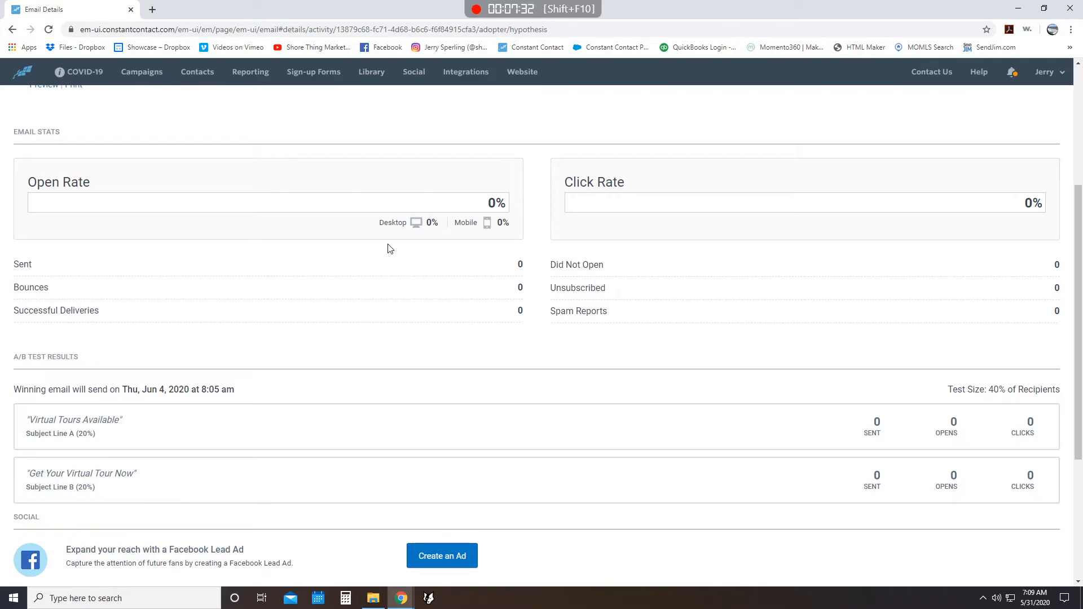
scroll(443, 269, down, 2)
scroll(239, 233, down, 2)
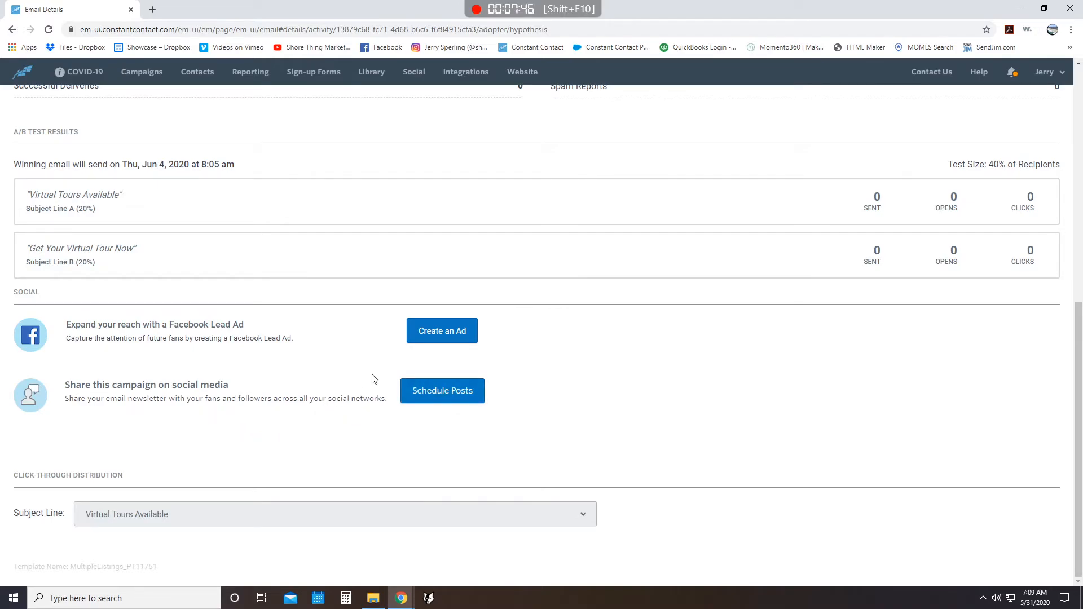
click(470, 402)
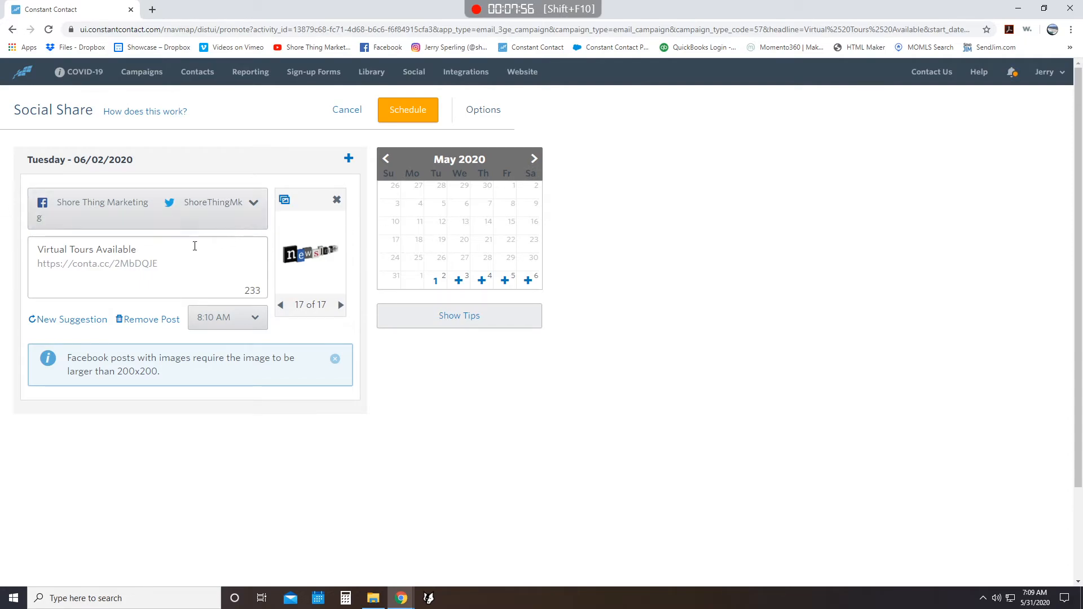
- Replace the Tuesday 06/02/2020 post's image with the house photo Front 1a.jpg and set its posting time to 9:00 AM
click(333, 262)
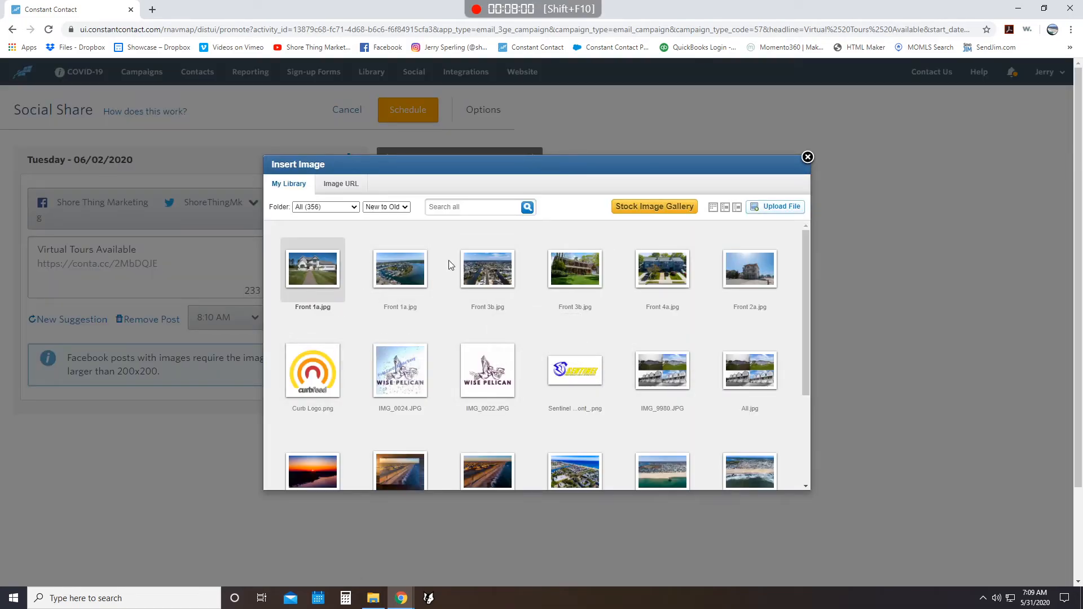
click(313, 268)
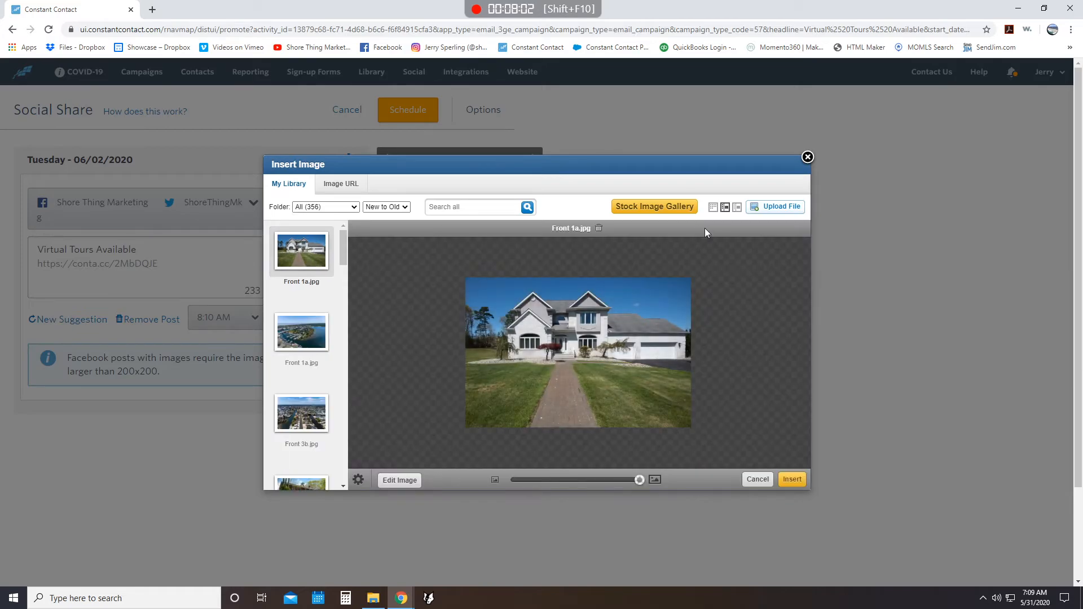
click(798, 481)
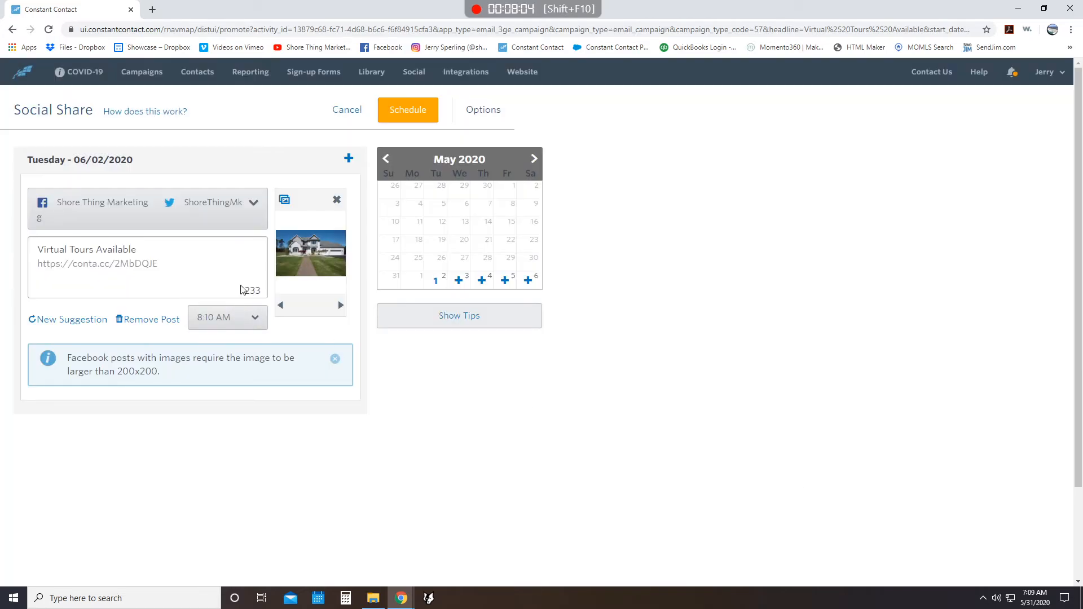
click(240, 322)
click(225, 374)
- Add social posts for Thursday 06/04/2020 and Saturday 06/06/2020 from the calendar
click(481, 281)
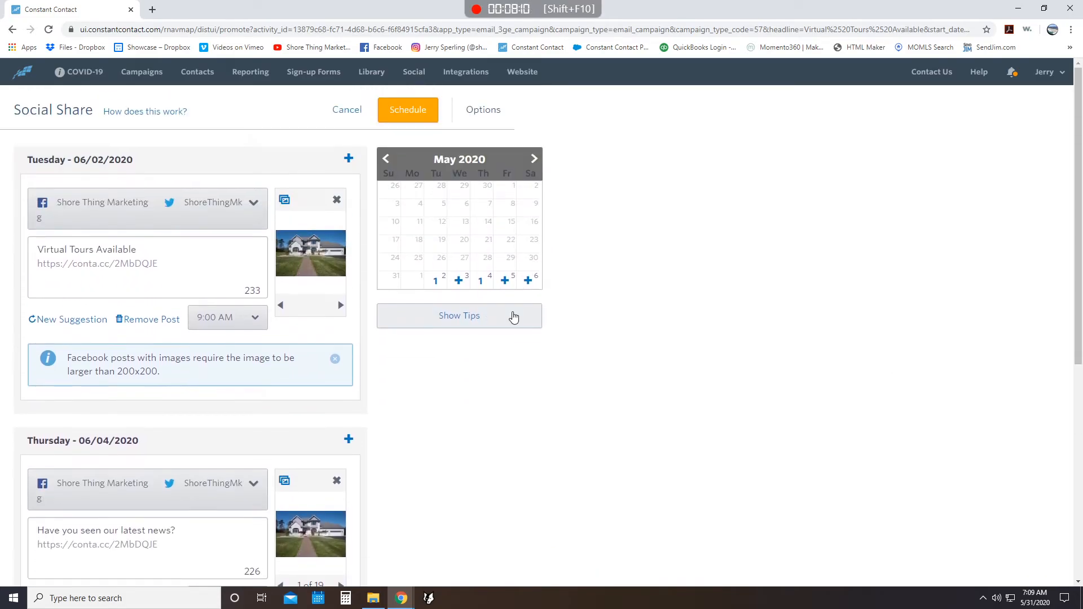
click(528, 281)
scroll(136, 388, down, 3)
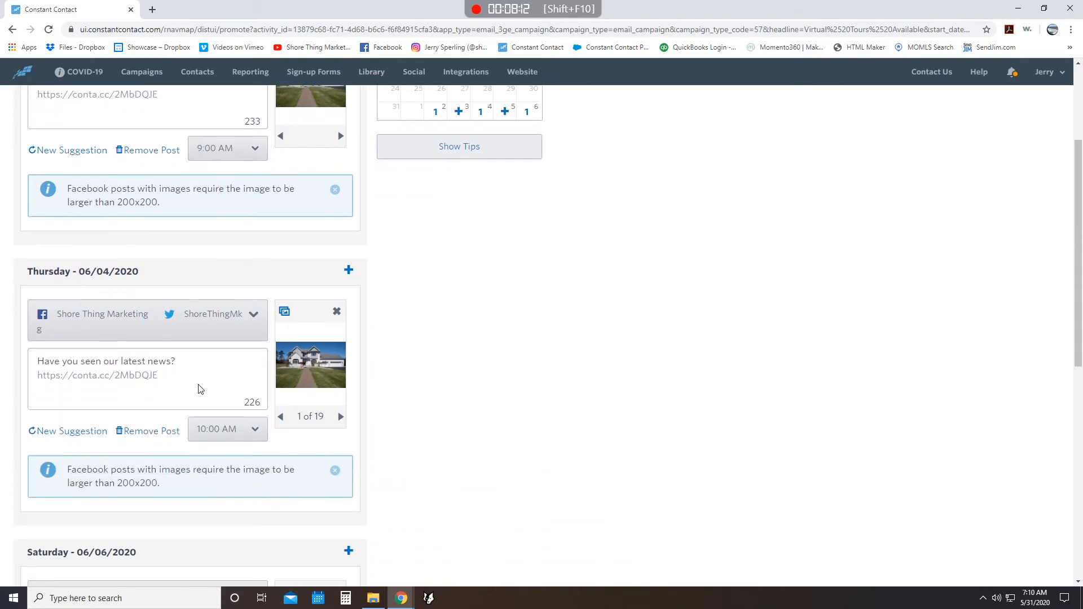
- Check which social accounts are selected for the Thursday 06/04/2020 post
click(204, 321)
click(42, 357)
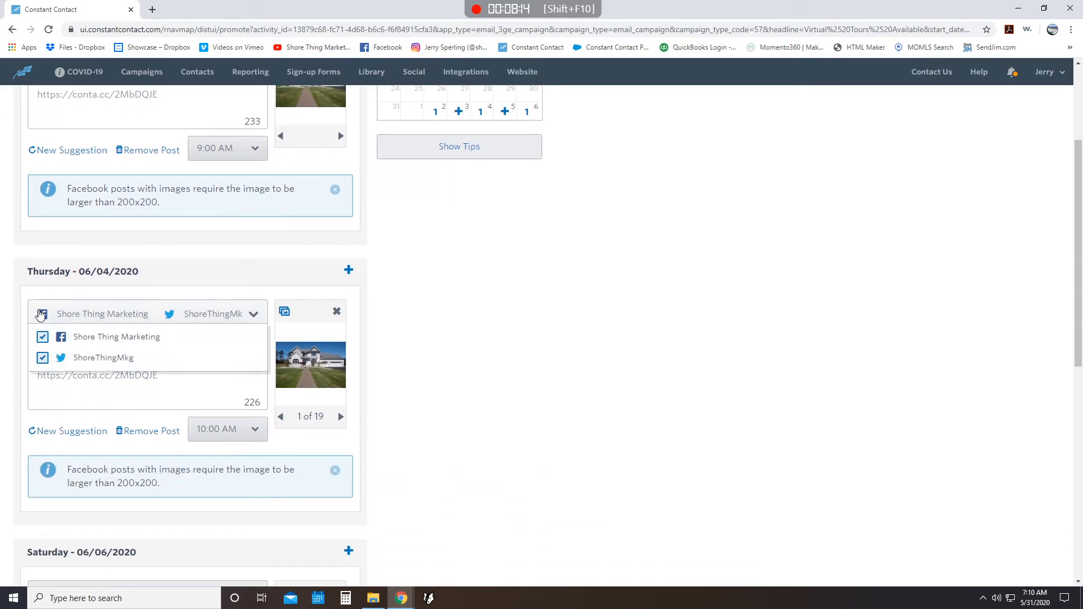
click(388, 330)
- Review the message of the Saturday 06/06/2020 post and schedule the social posts
scroll(388, 329, down, 2)
scroll(388, 328, down, 2)
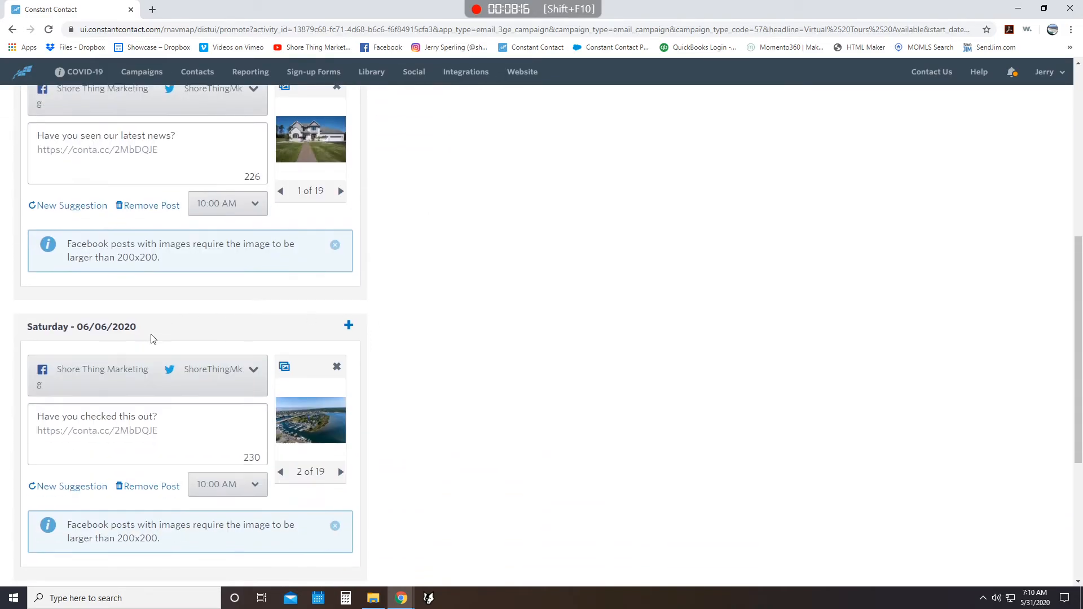
triple_click(76, 418)
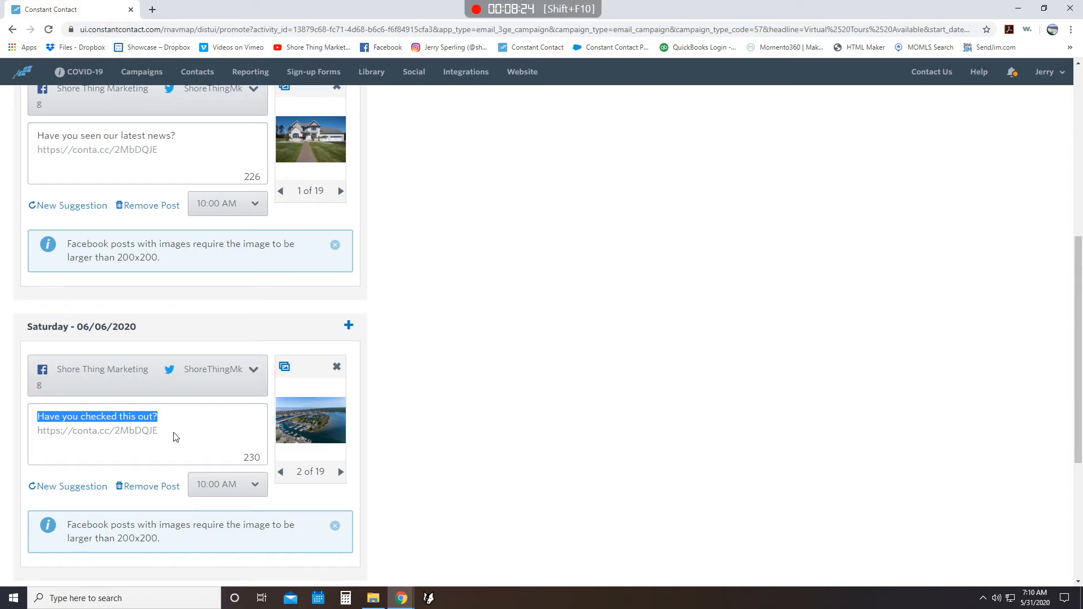
scroll(788, 331, up, 7)
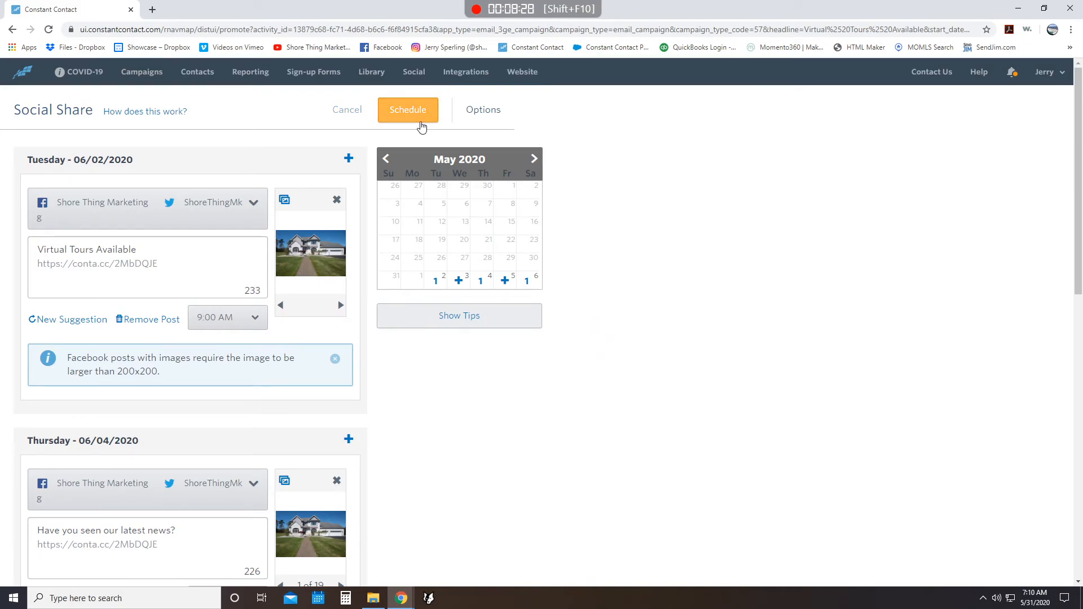
click(421, 125)
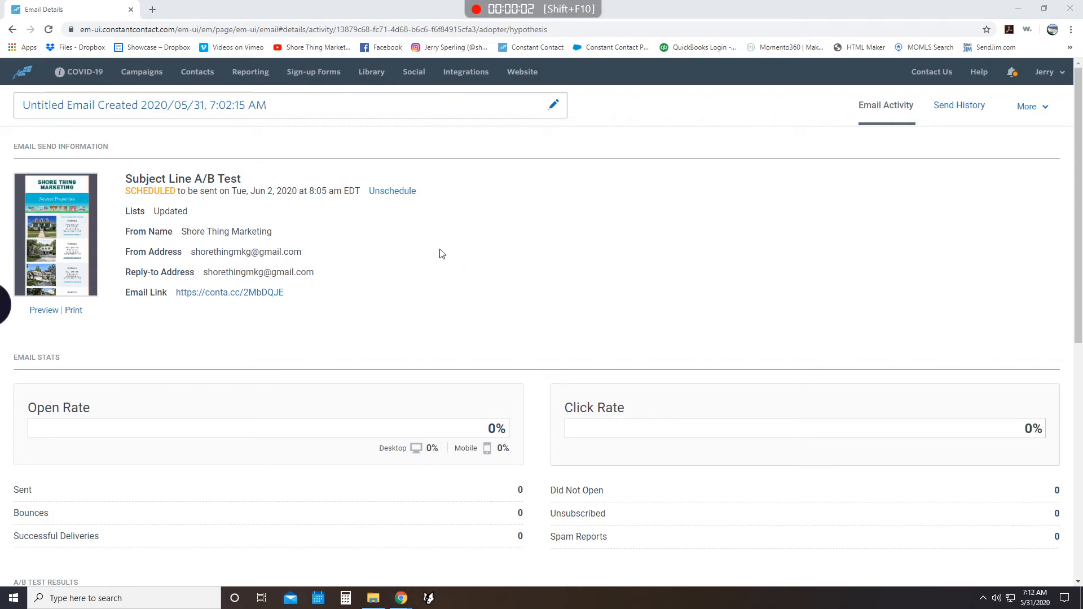
- Unschedule the subject line A/B test email and delete its untitled campaign from the campaign list
click(398, 193)
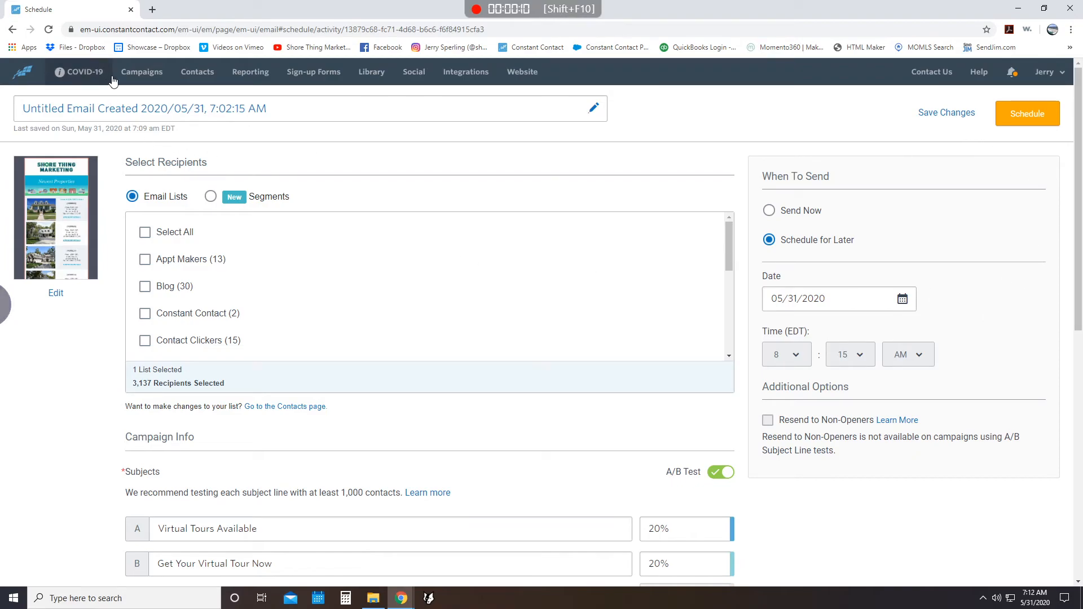
click(141, 72)
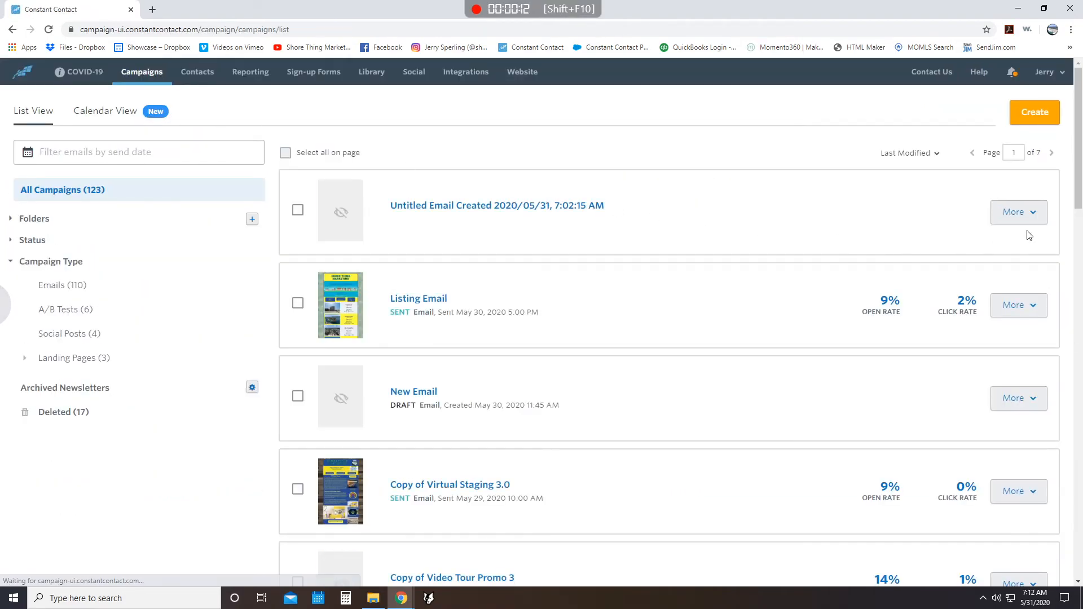
click(1024, 212)
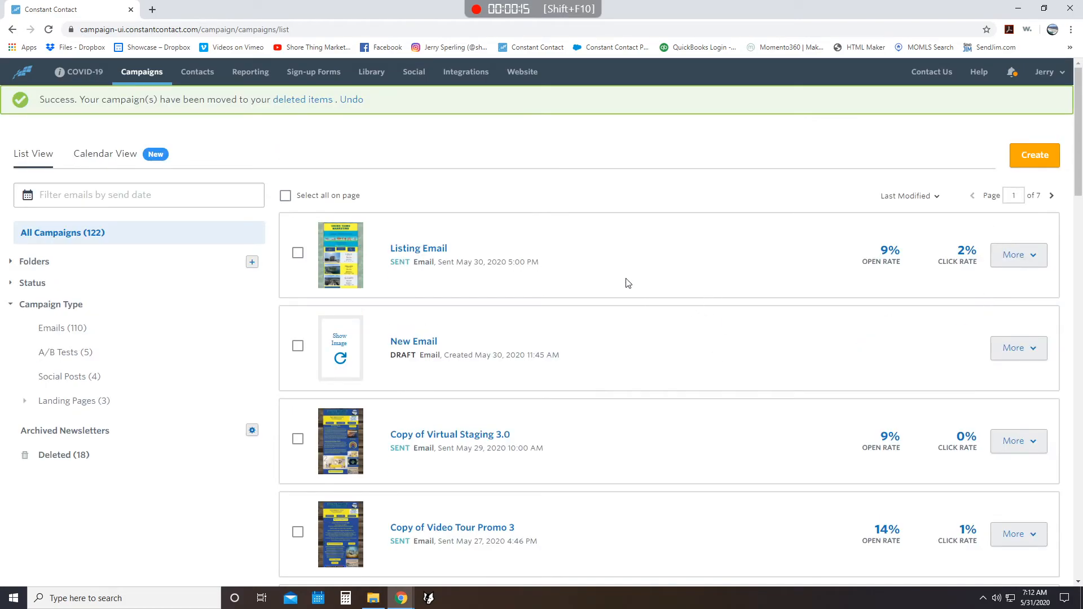
- Copy the sent campaign Copy of Video Tour Promo 3 and save the copy as Copy of Video Tour Promo 3.1
click(1017, 260)
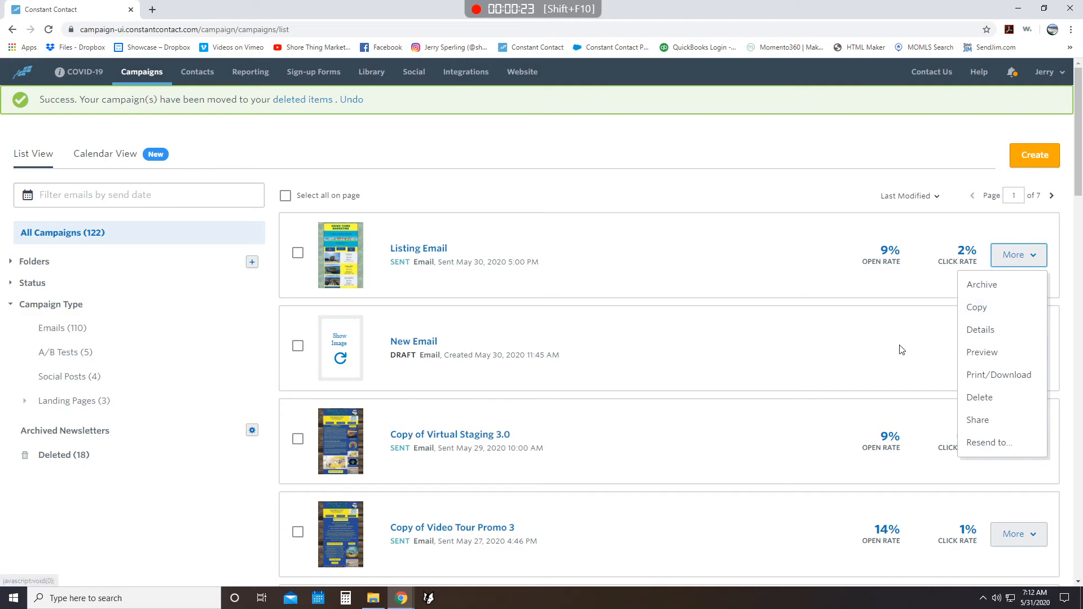
click(862, 479)
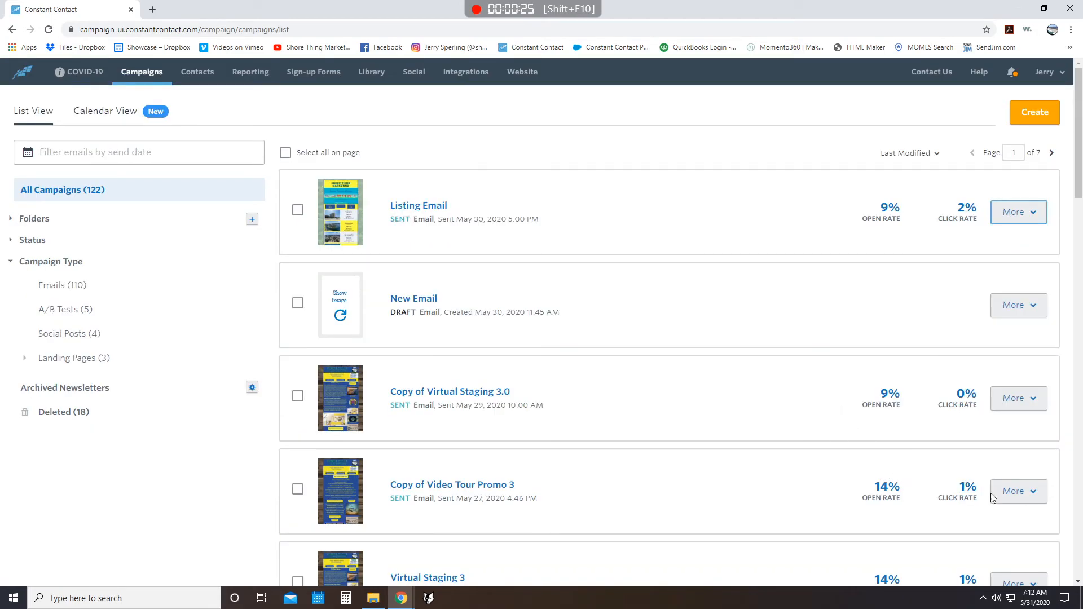
click(1028, 496)
click(982, 323)
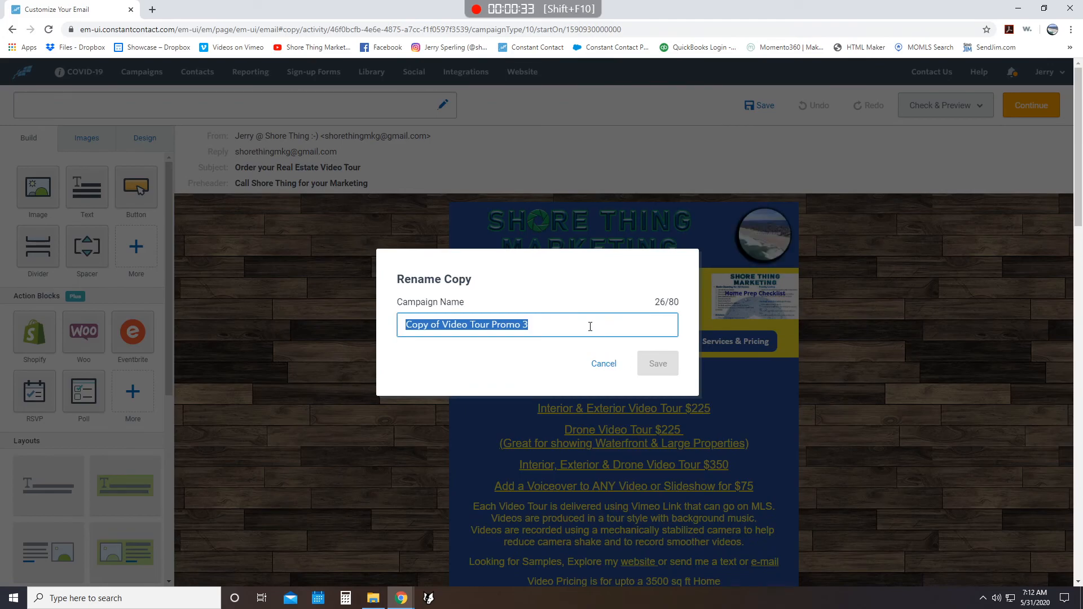
click(590, 326)
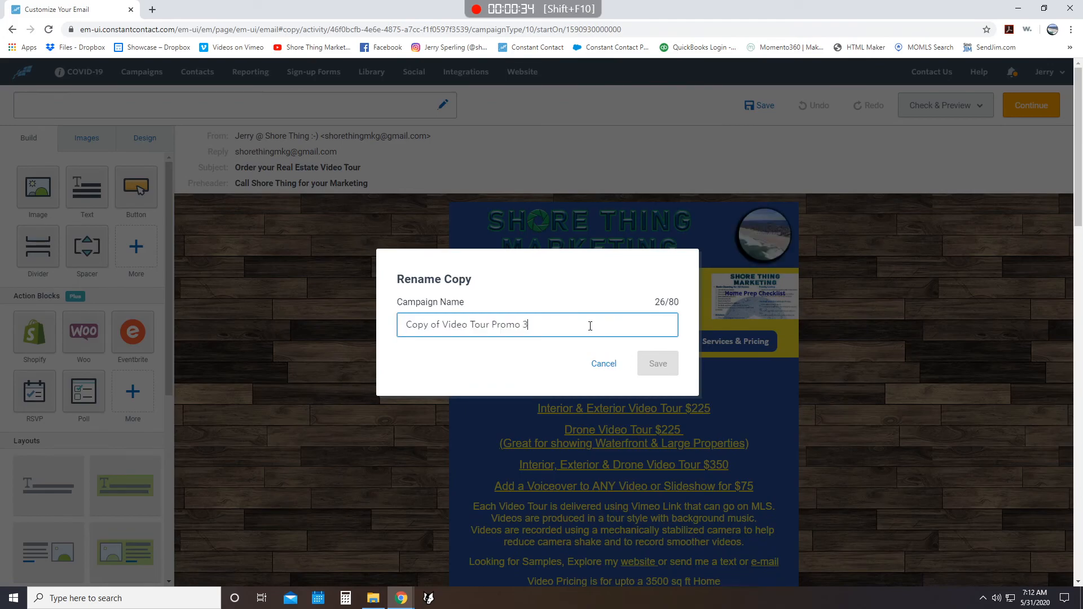
text(1)
click(659, 368)
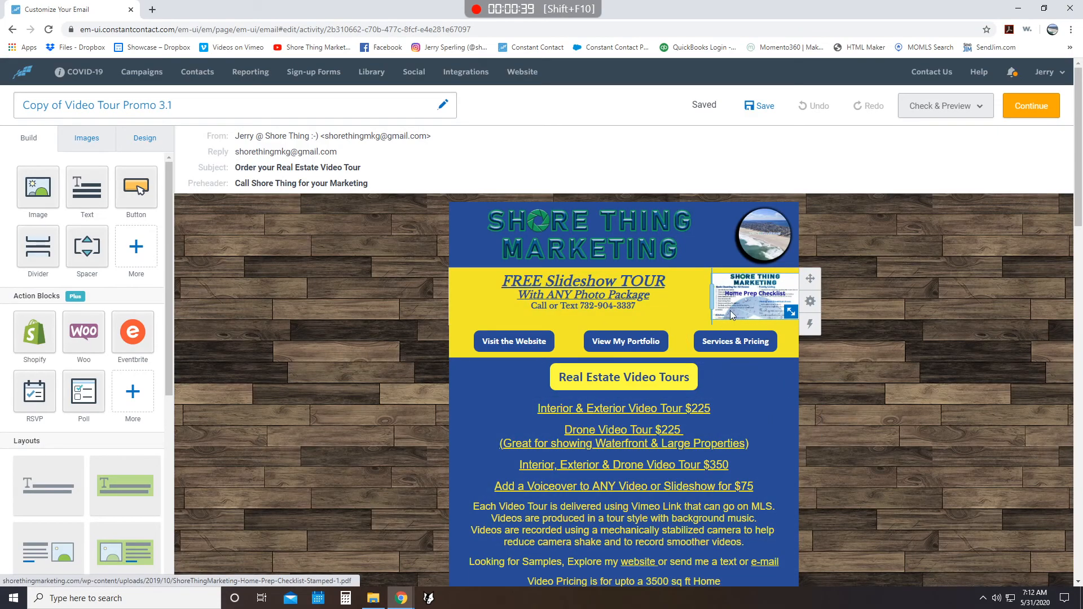
- Select the Home Prep Checklist image and look through the copied email's content
click(730, 311)
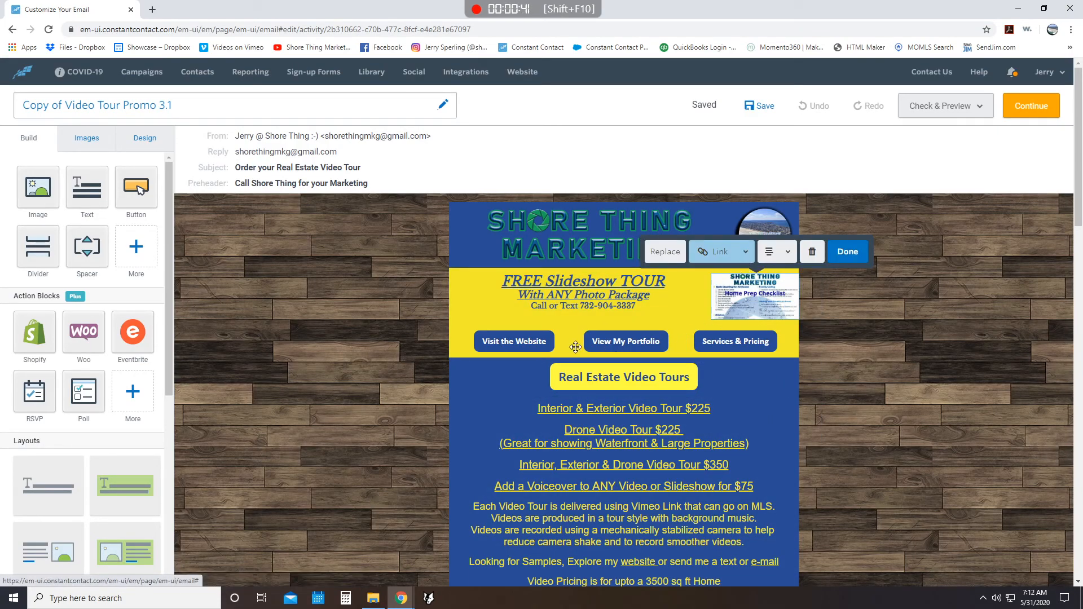
scroll(826, 364, down, 10)
scroll(827, 364, down, 8)
scroll(671, 378, down, 4)
scroll(852, 496, up, 11)
scroll(830, 518, up, 10)
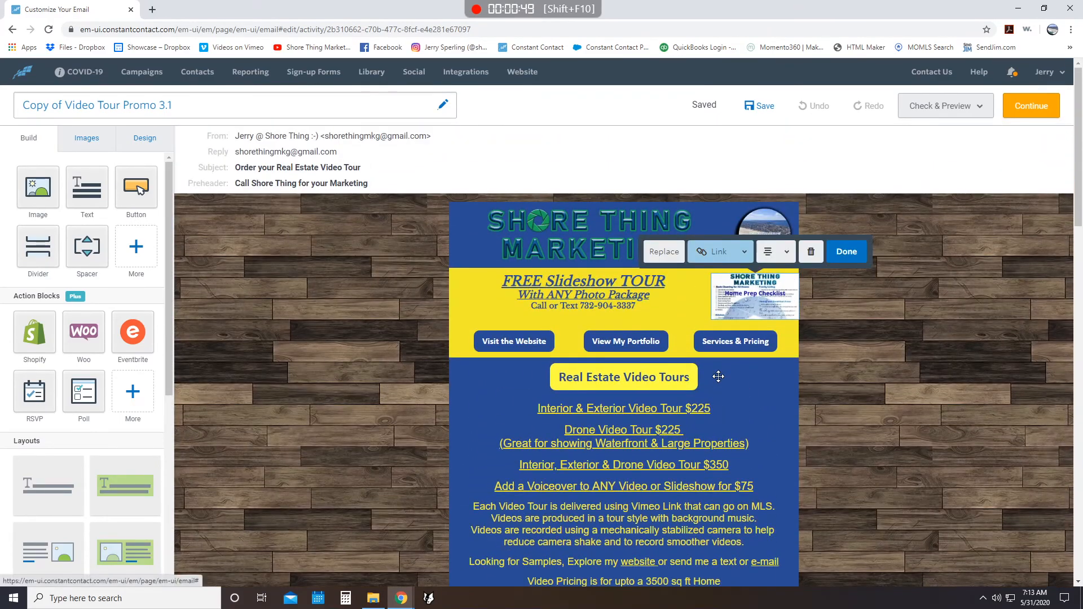
- Check the copied email's subject, preheader and sender settings and its scheduling options, and return to the campaign list
click(340, 161)
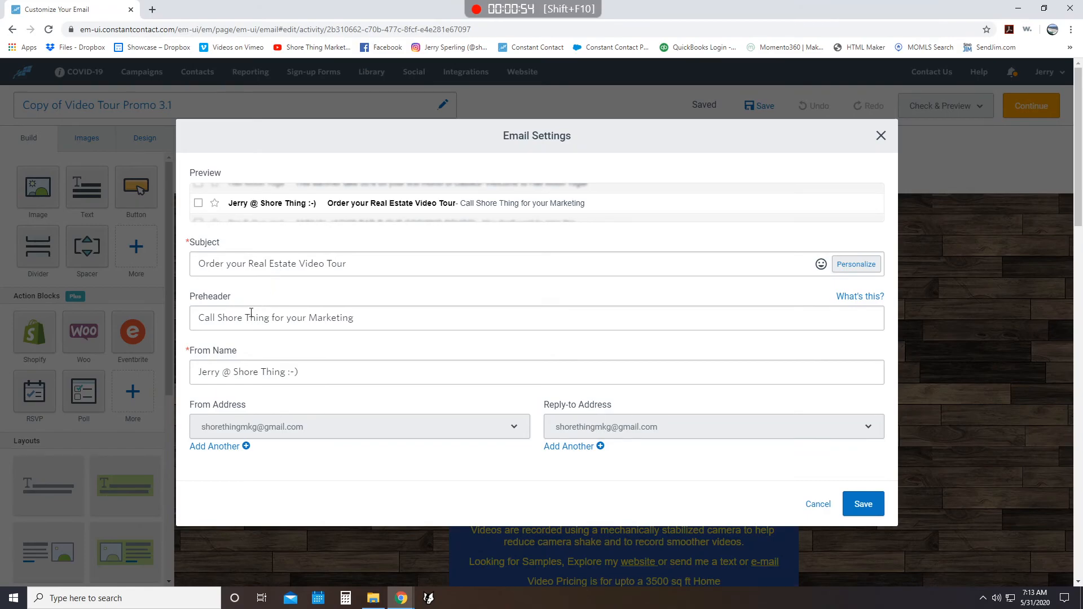
click(865, 504)
click(1044, 107)
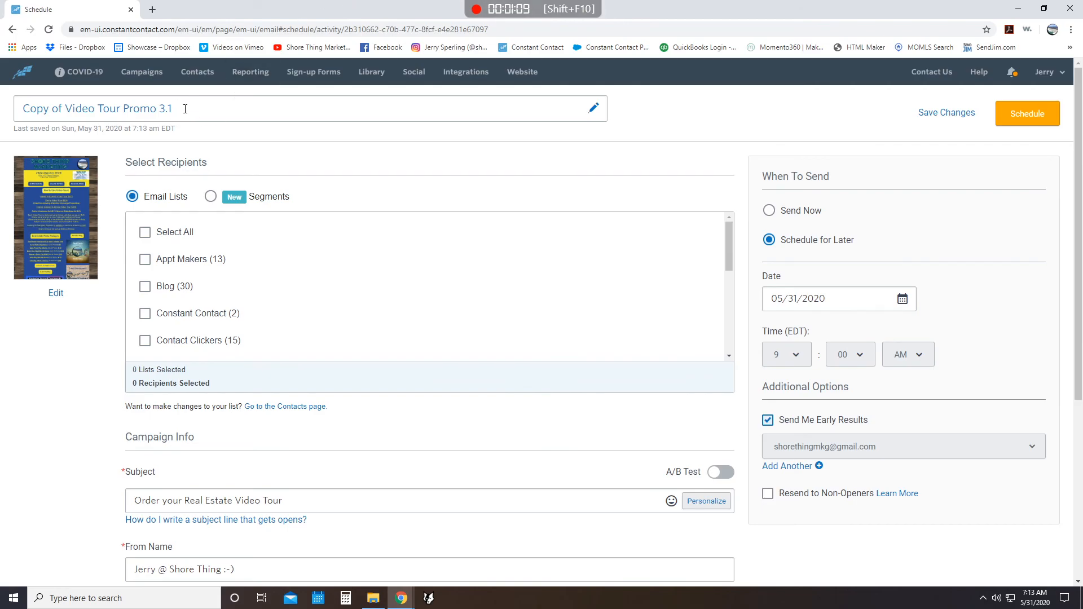
click(151, 73)
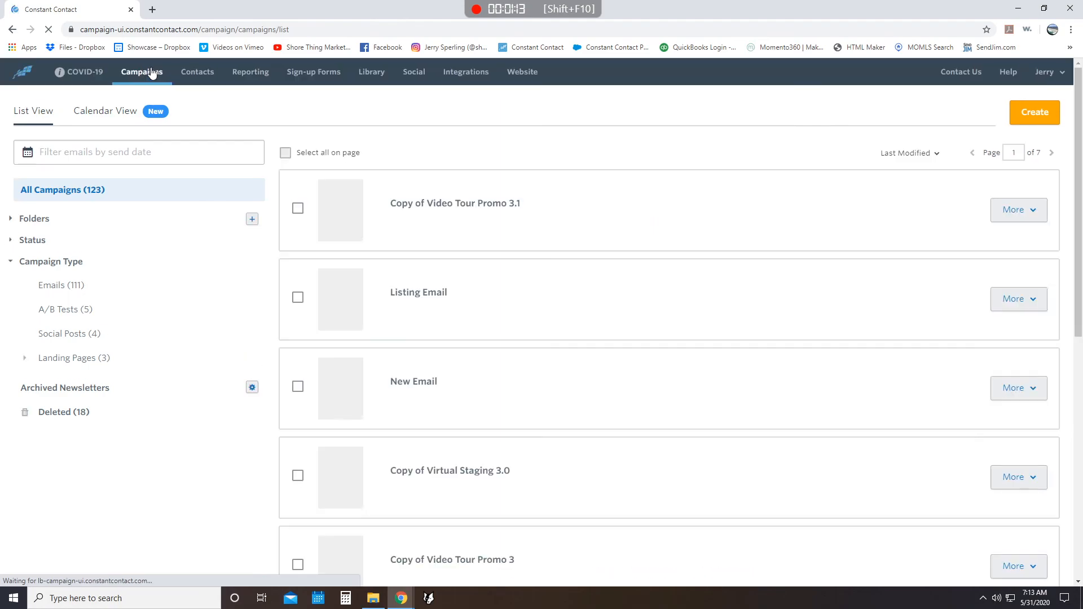